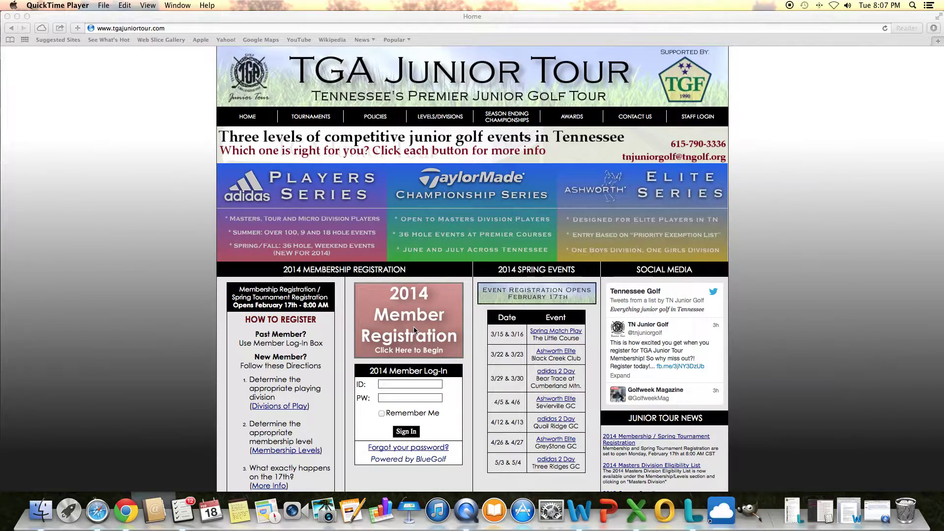
Step: Start the 2014 member registration as a new member and continue to the blank form
left_click(415, 331)
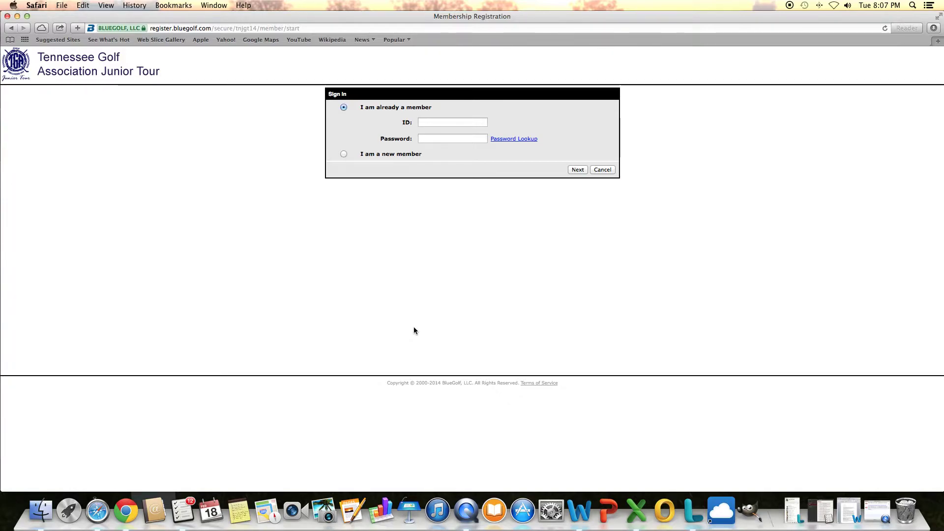
left_click(344, 155)
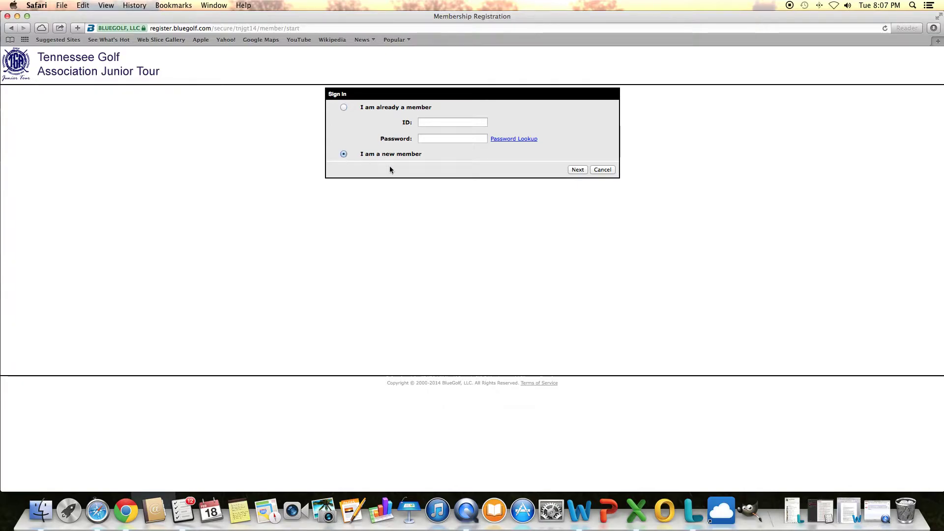
left_click(580, 170)
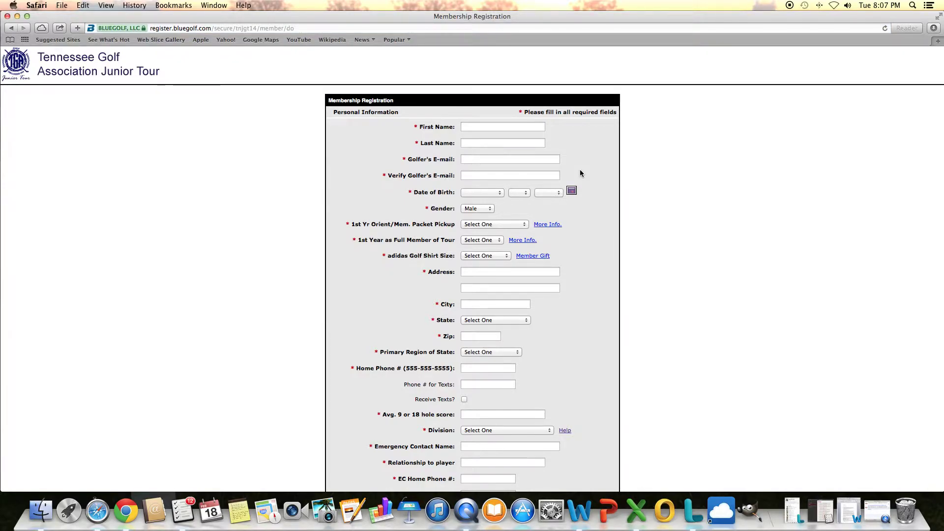
Step: Enter the golfer's first name and last name
scroll(553, 197, "down", 10)
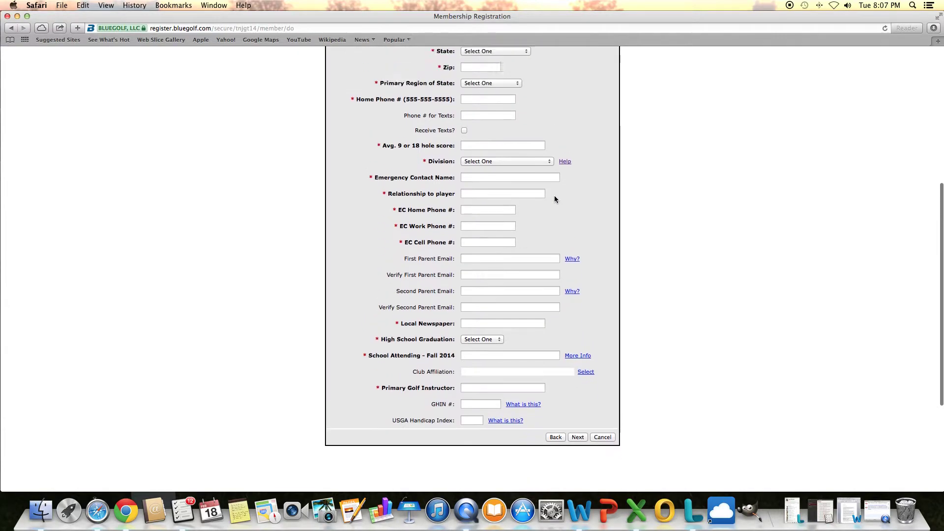
scroll(554, 197, "up", 10)
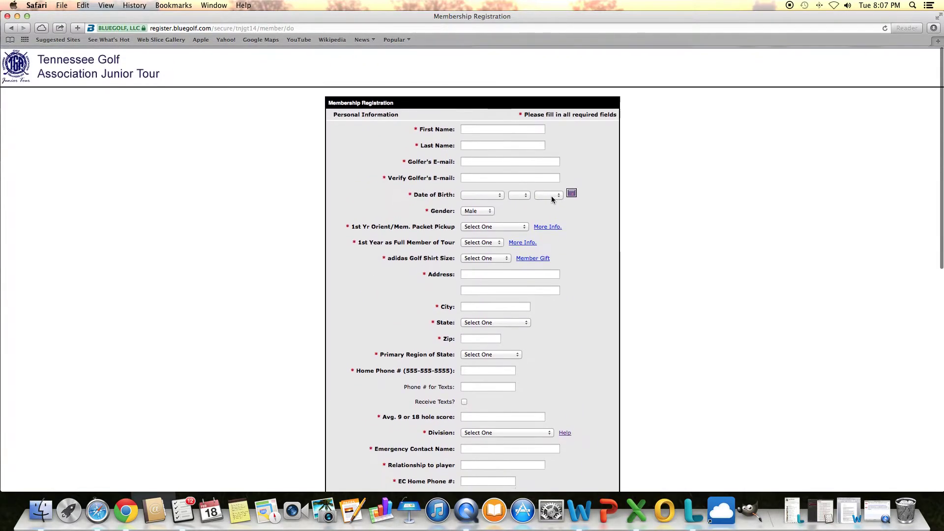
left_click(515, 127)
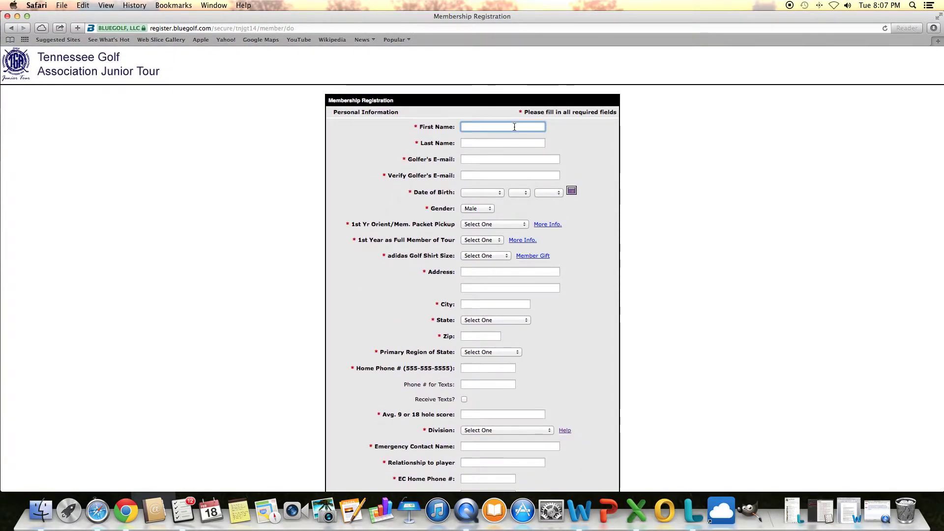
key("Tab")
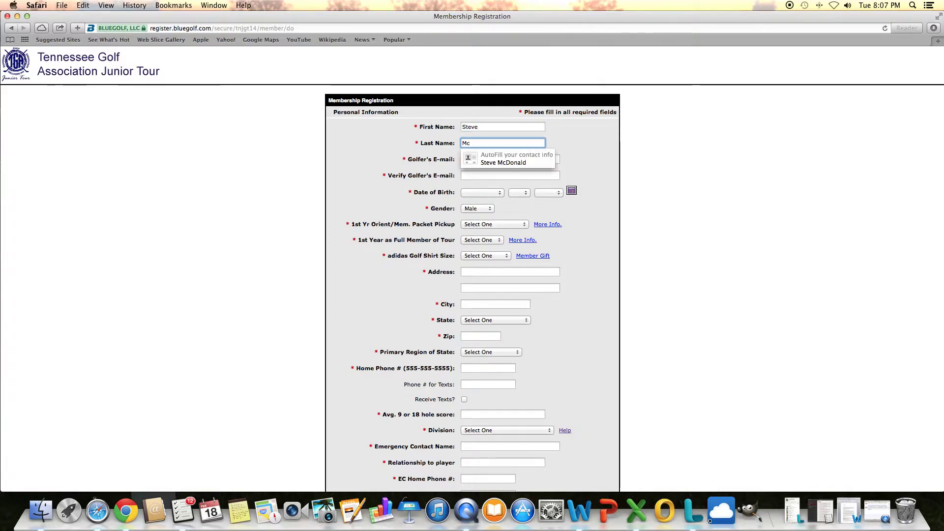
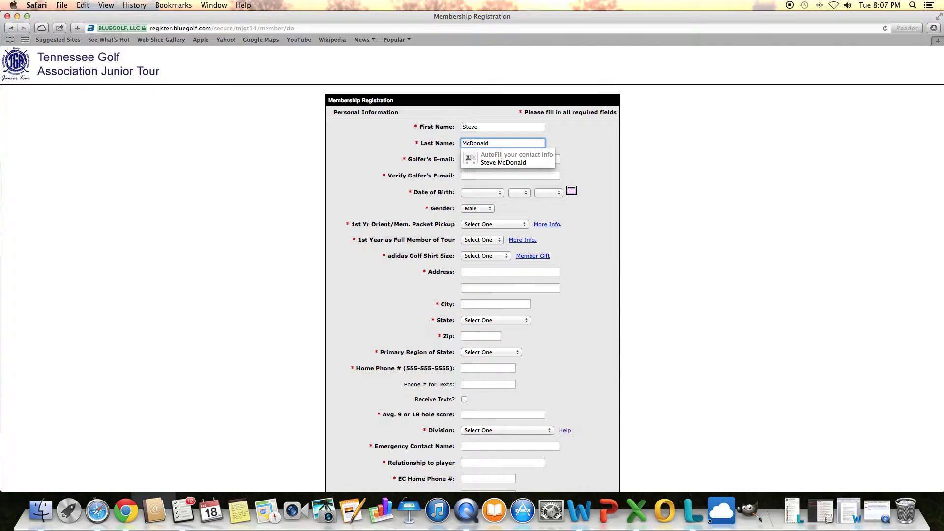
Step: Enter the golfer's e-mail address and retype it in the verification field
key("Tab")
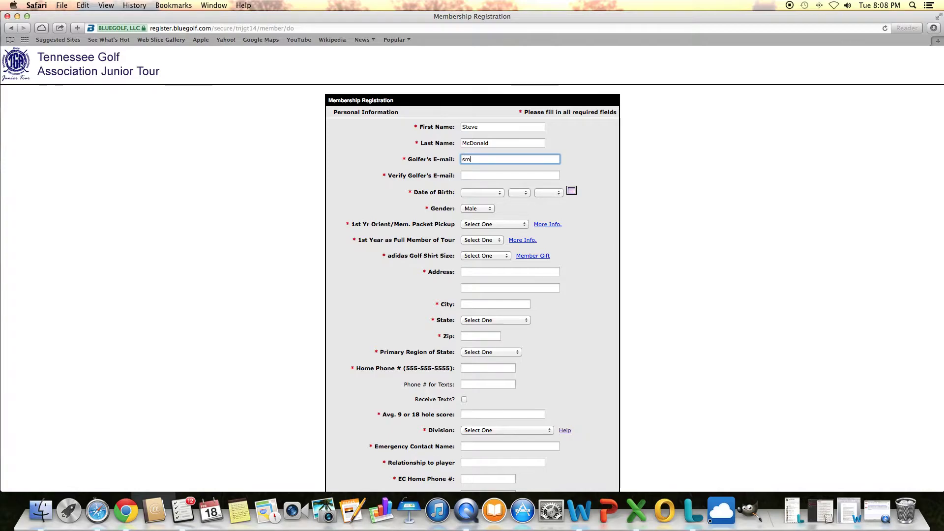
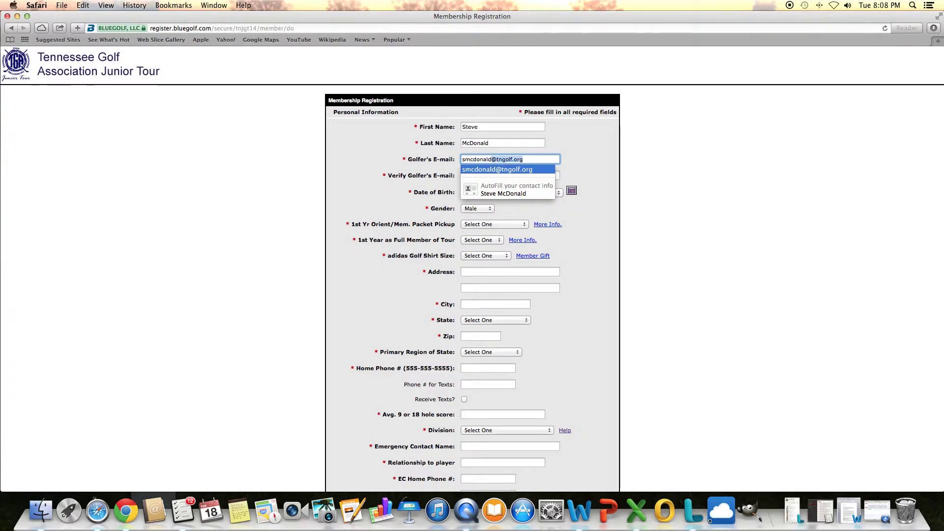
left_click(510, 175)
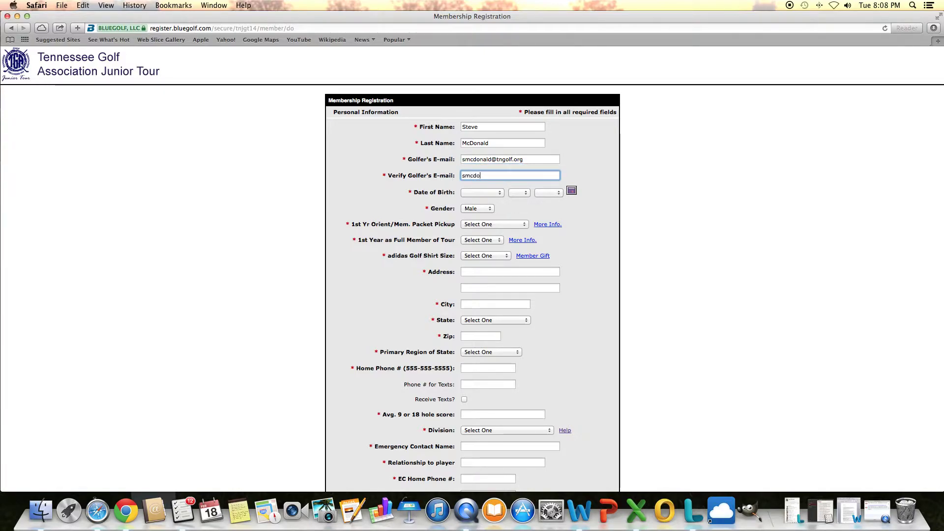
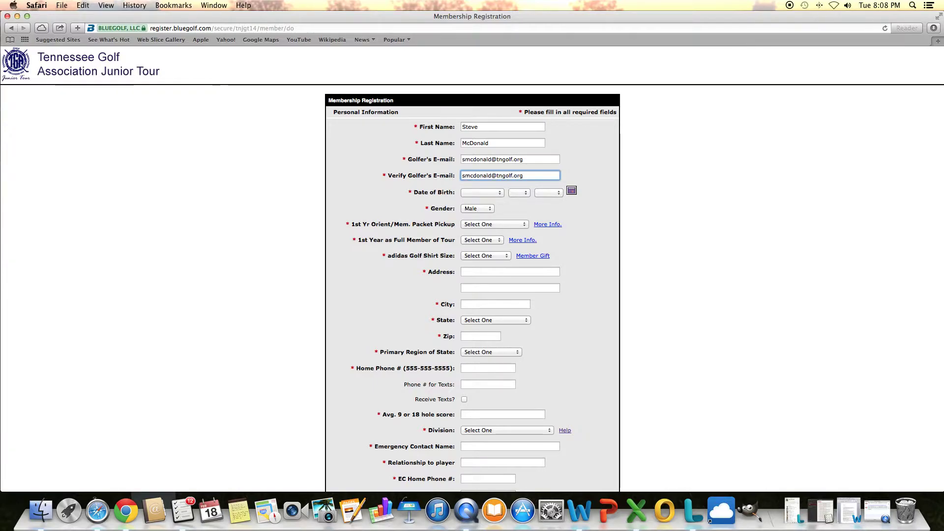
Step: Set the birth month, day and year dropdowns to January, 1 and 2006
left_click(482, 192)
left_click(494, 201)
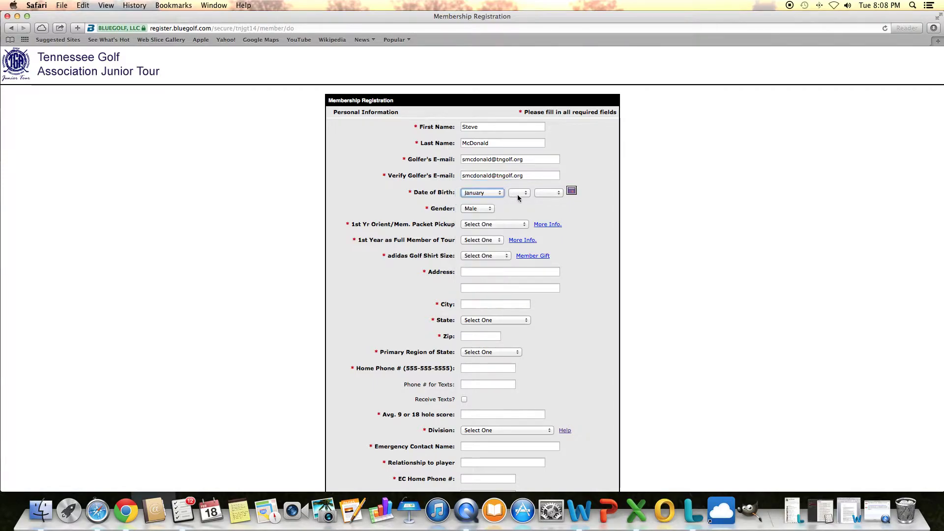
left_click(519, 193)
left_click(519, 201)
left_click(548, 193)
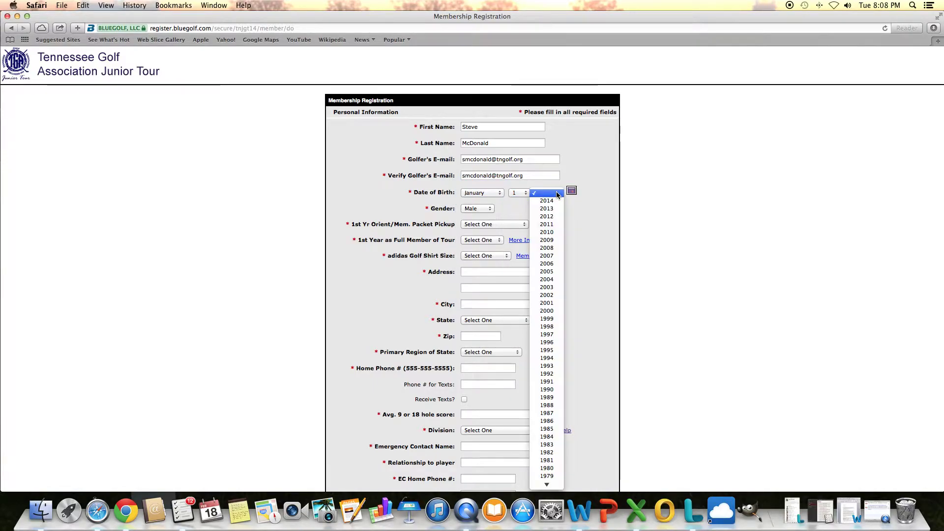
left_click(552, 265)
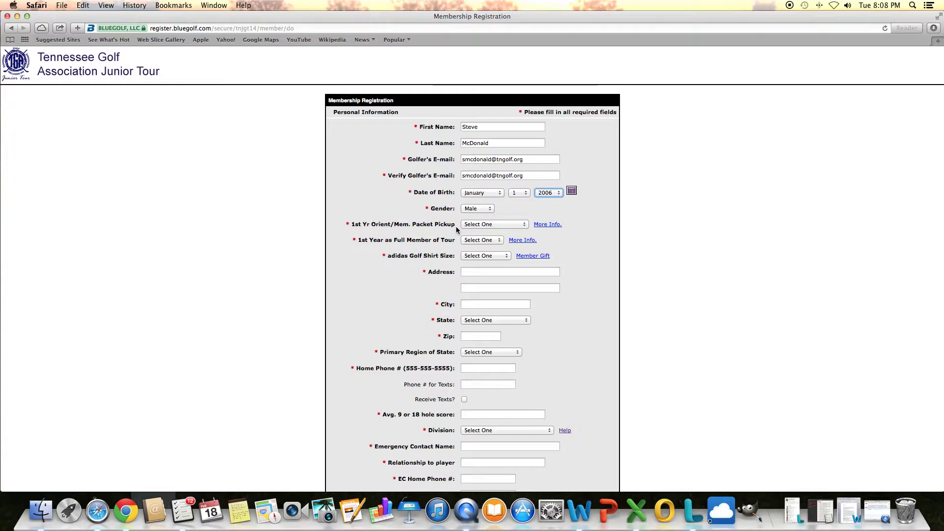
left_click(476, 225)
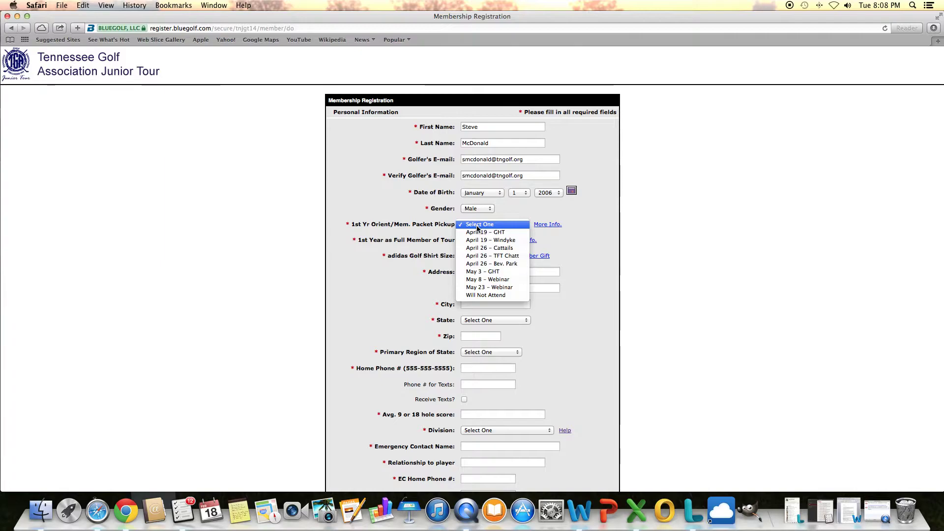
left_click(549, 225)
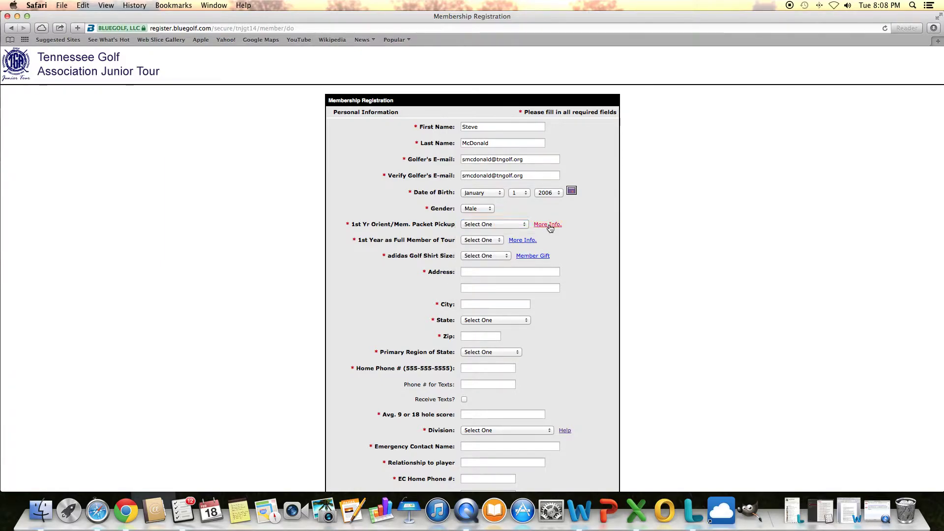
left_click(549, 224)
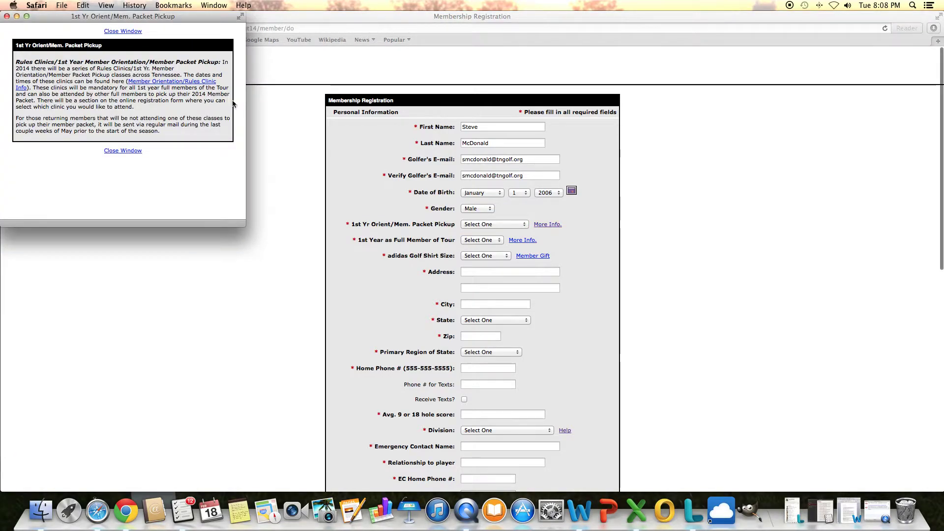
left_click(139, 83)
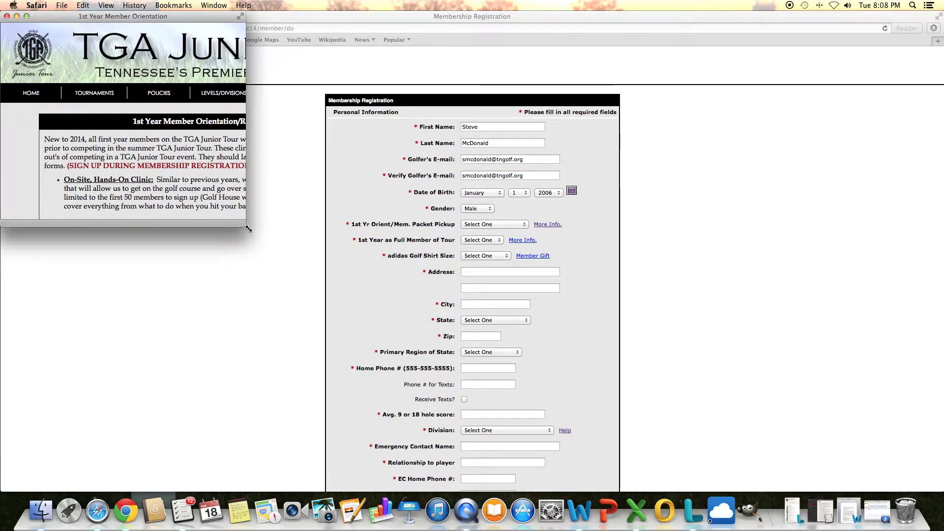
left_click_drag(245, 227, 533, 451)
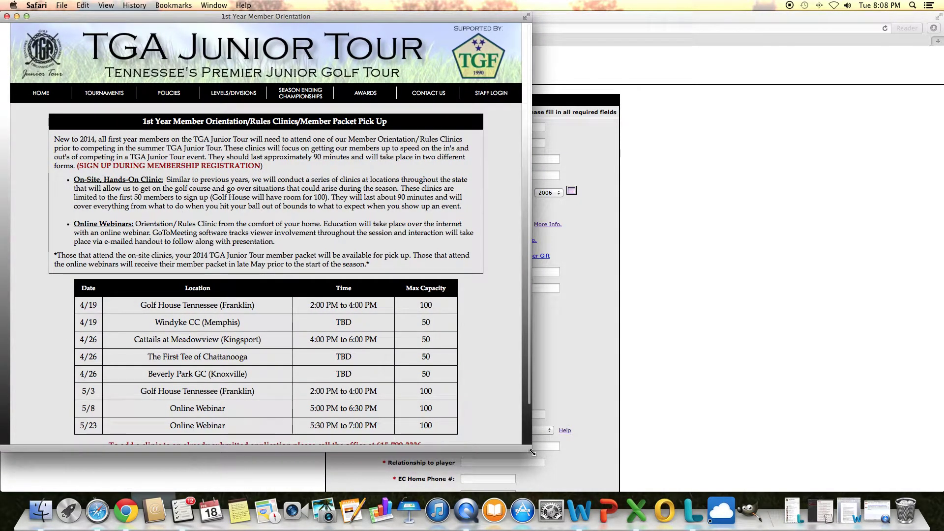
left_click_drag(532, 451, 244, 201)
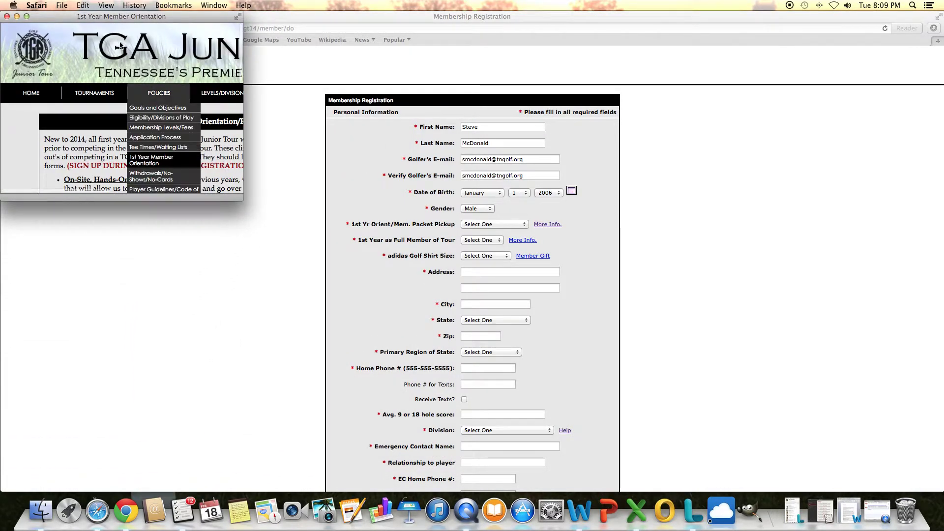
left_click(7, 17)
Step: Choose the April 19 – GHT packet pickup clinic and 2014 as first full-member year
left_click(472, 225)
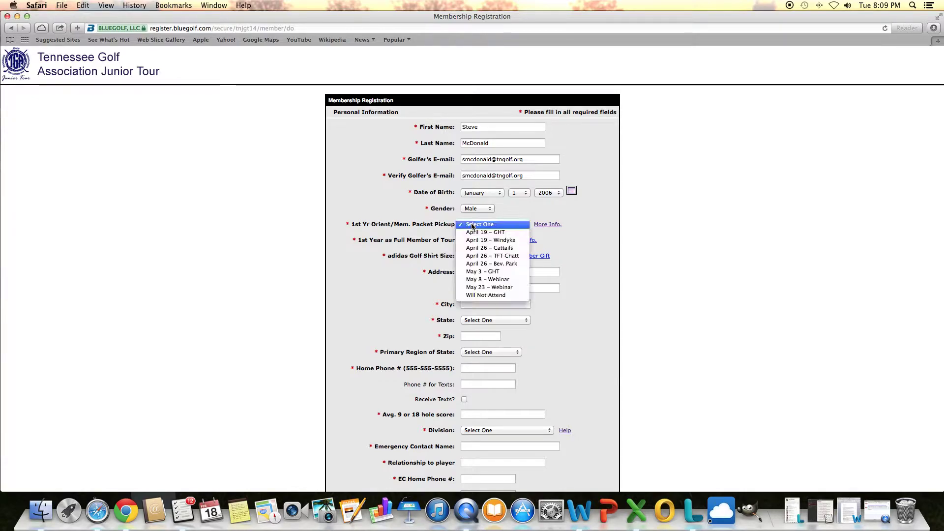
left_click(476, 233)
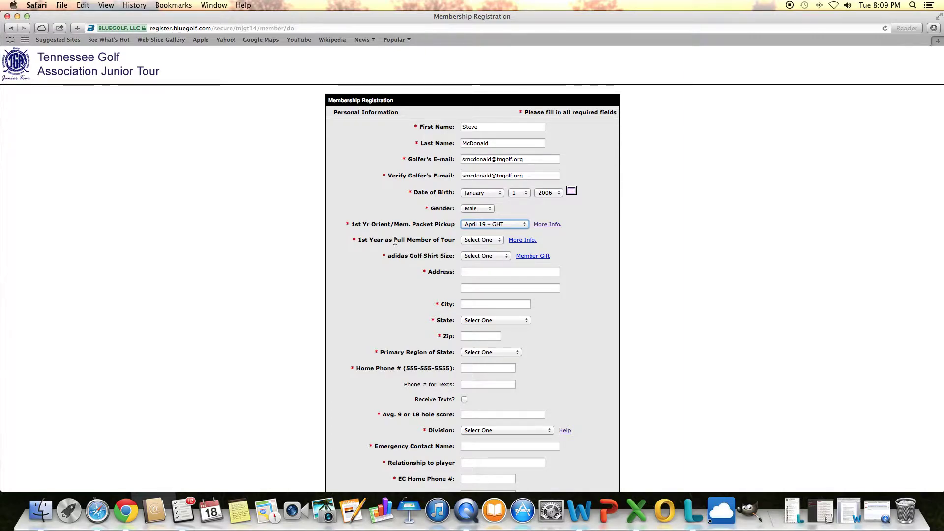
left_click(485, 241)
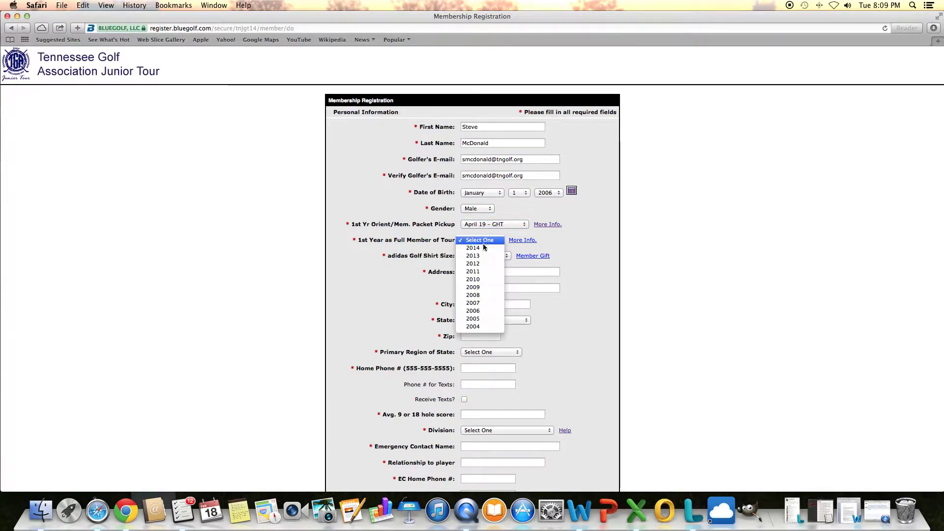
left_click(483, 247)
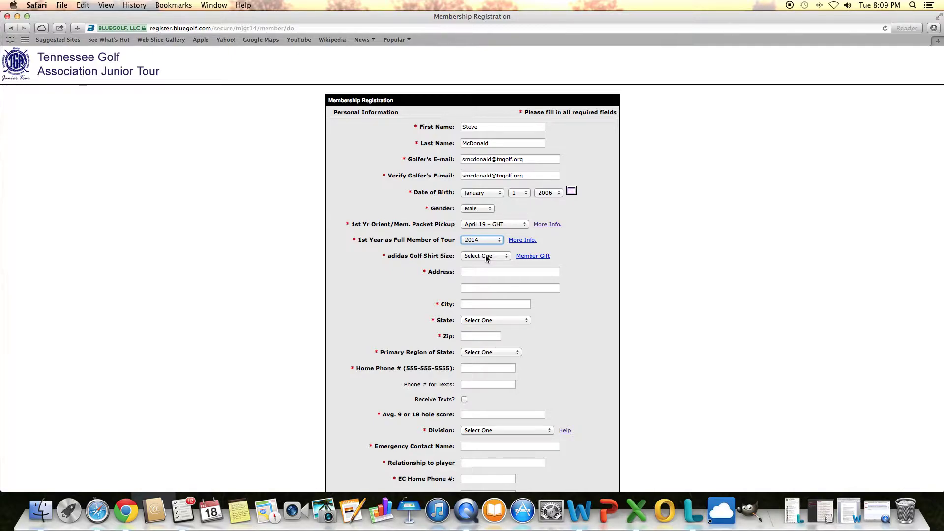
left_click(486, 256)
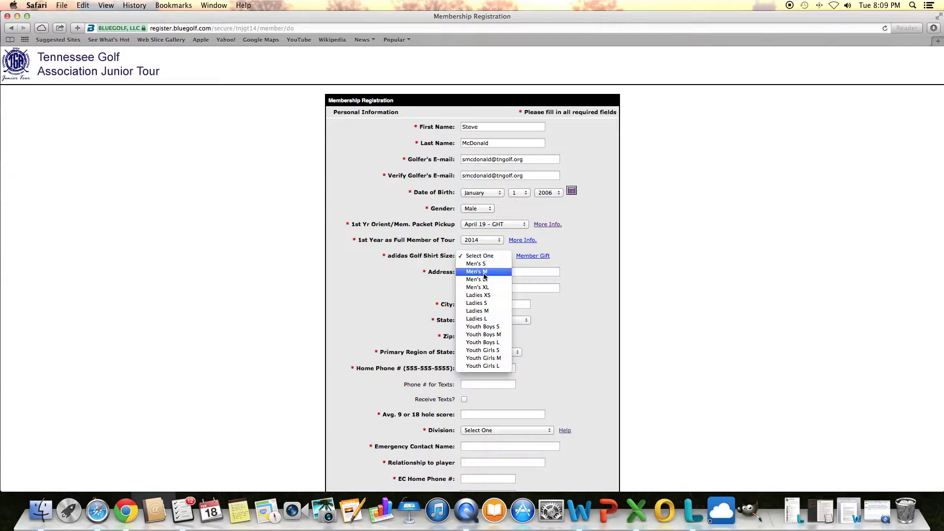
Step: Choose shirt size Men's L and enter the street address, city, state Tennessee and zip
left_click(481, 280)
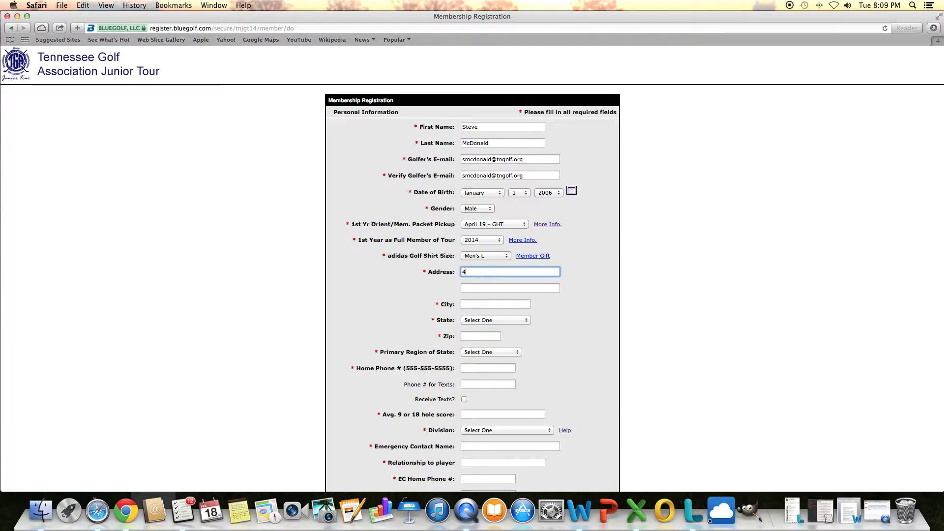
type("00 Fr")
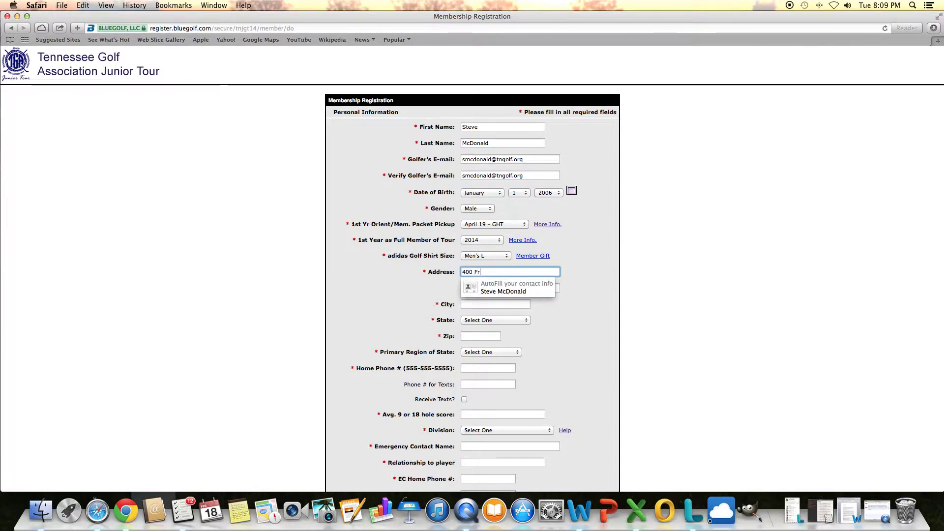
type("anklin R")
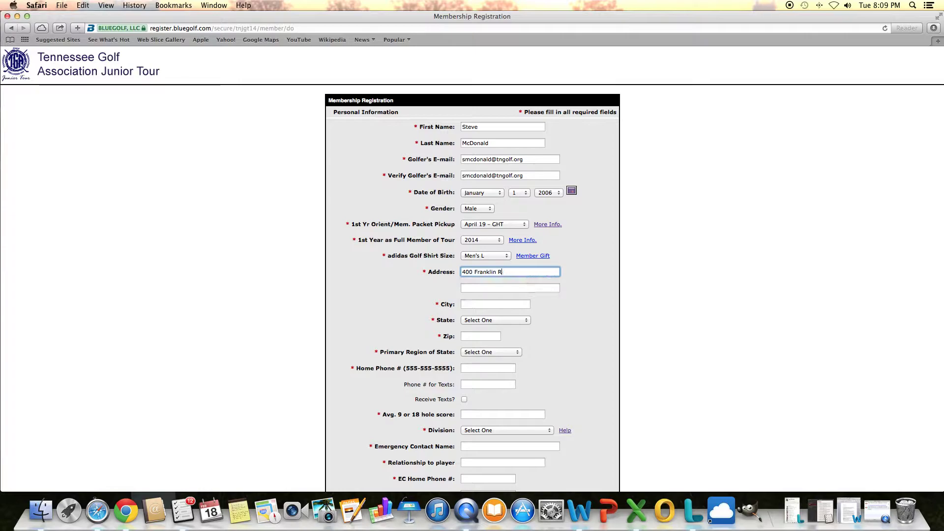
type("oad")
key("Tab")
key("Tab")
type("Franklin")
key("Tab")
key("t")
key("Tab")
type("37069")
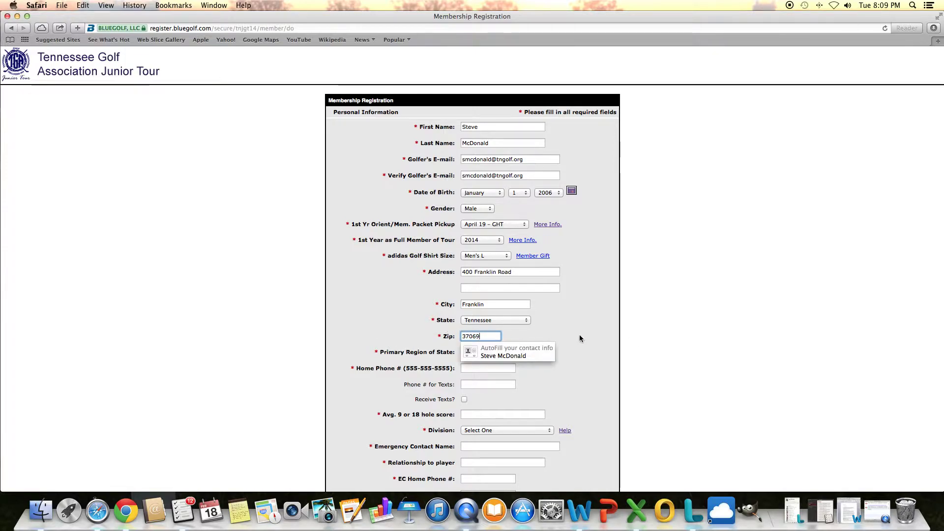
key("Tab")
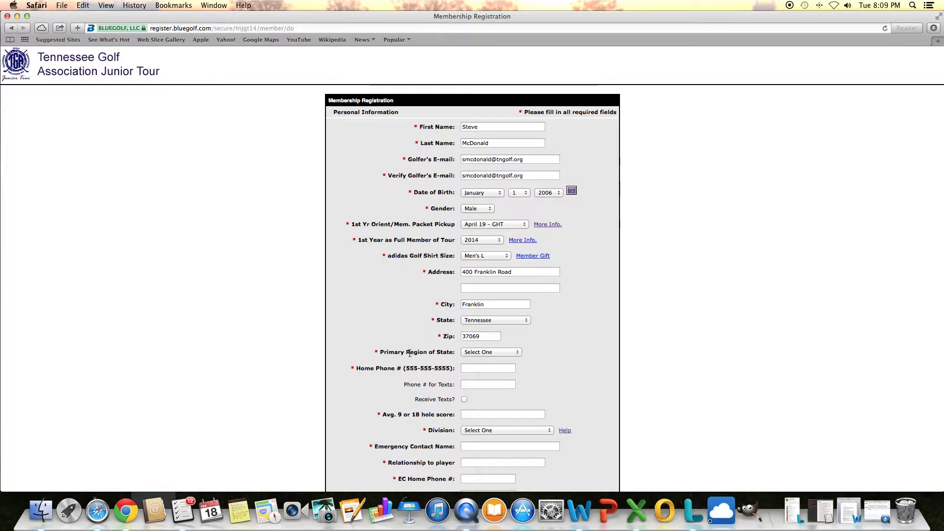
Step: Set the primary region to Middle Tennessee
left_click(507, 353)
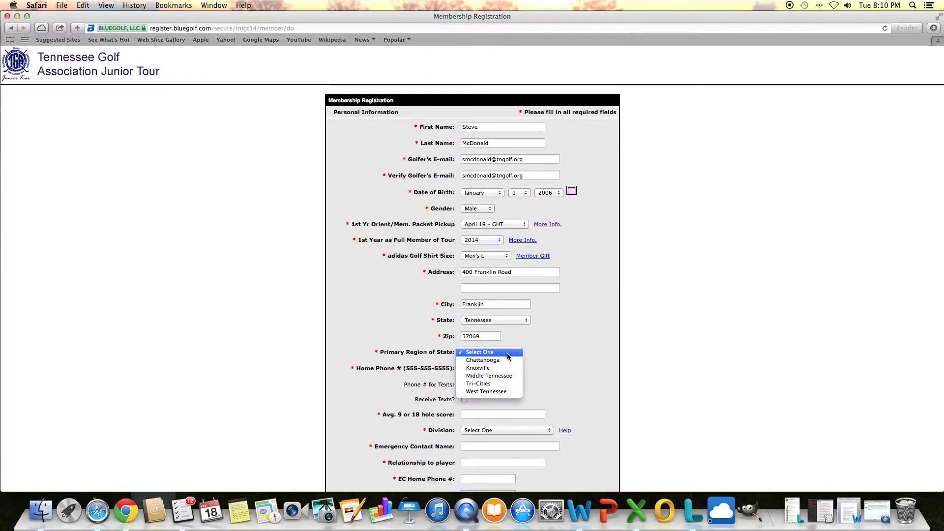
left_click(503, 379)
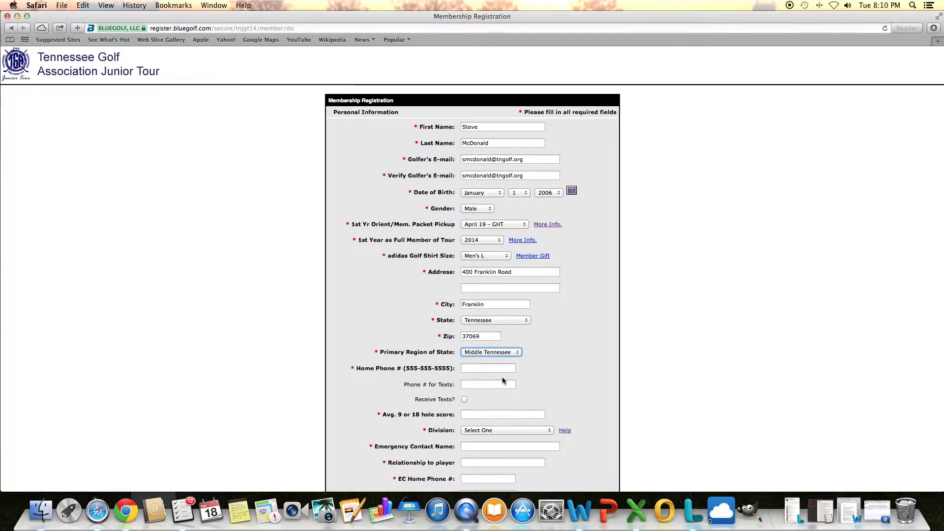
left_click(498, 368)
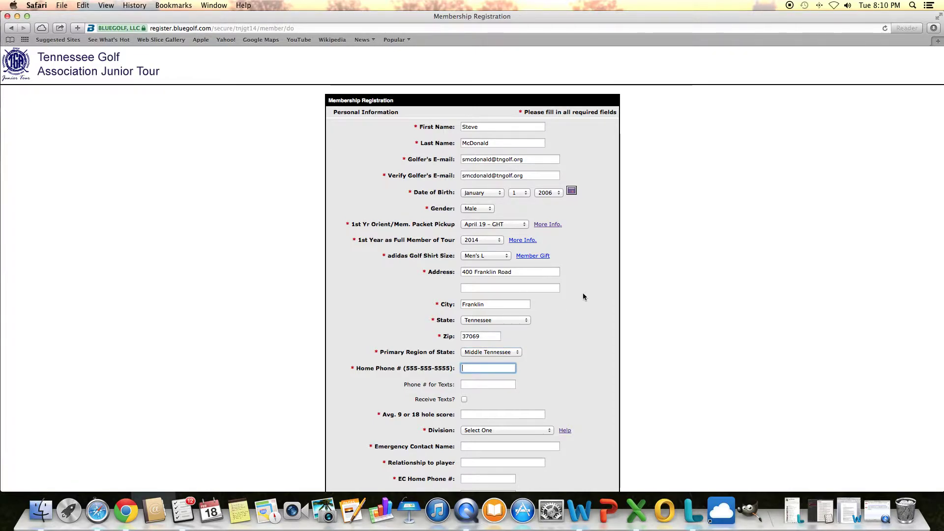
Step: Enter the home phone number, skip the texting fields and return to the average score field
type("555-")
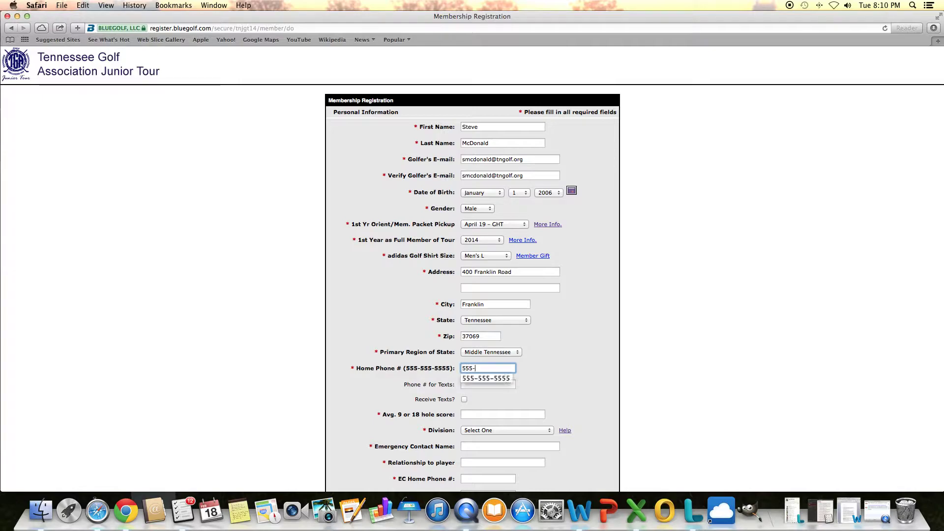
type("555-5555")
key("Tab")
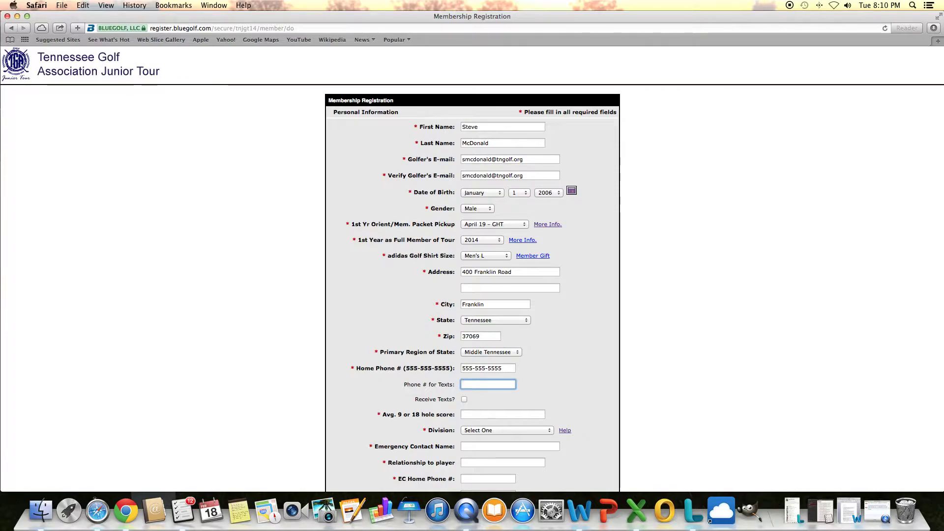
key("Tab")
key("Tab")
left_click(503, 414)
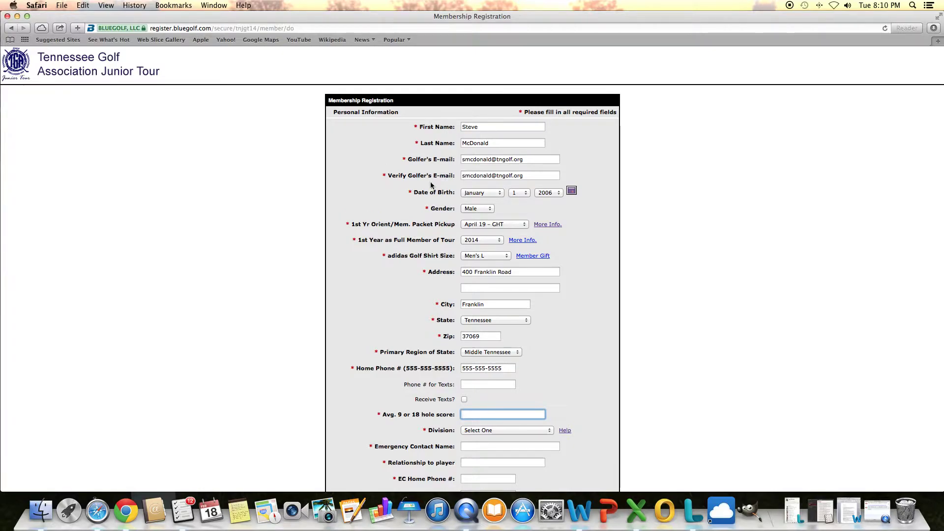
scroll(414, 256, "down", 5)
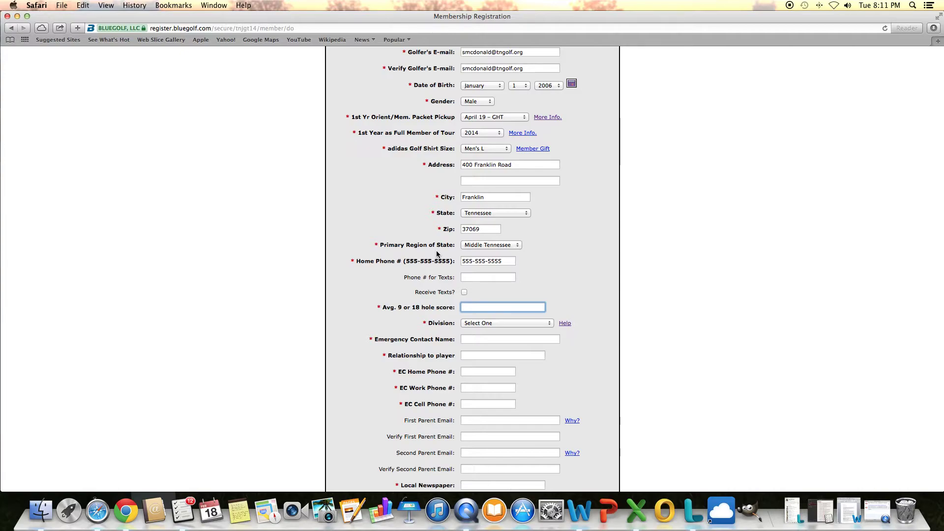
type("75")
left_click(500, 324)
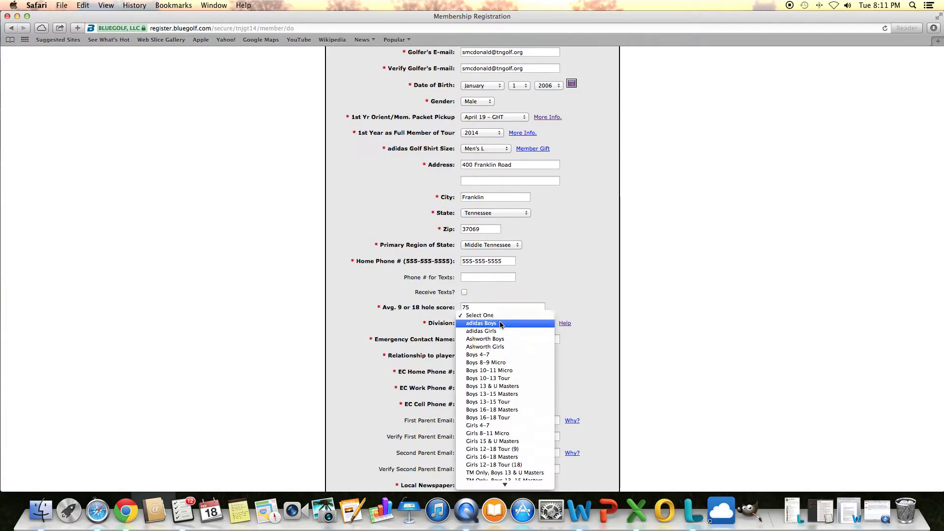
scroll(500, 329, "down", 3)
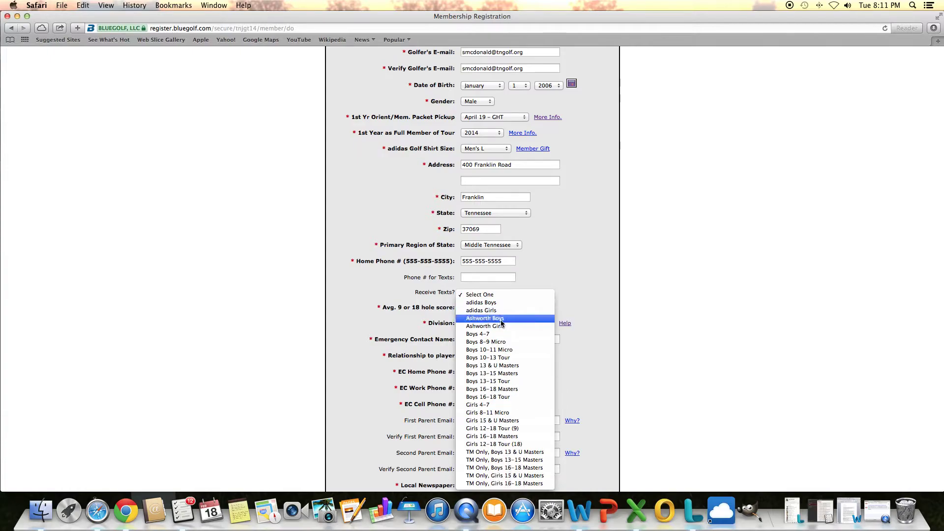
left_click(578, 294)
scroll(577, 294, "down", 5)
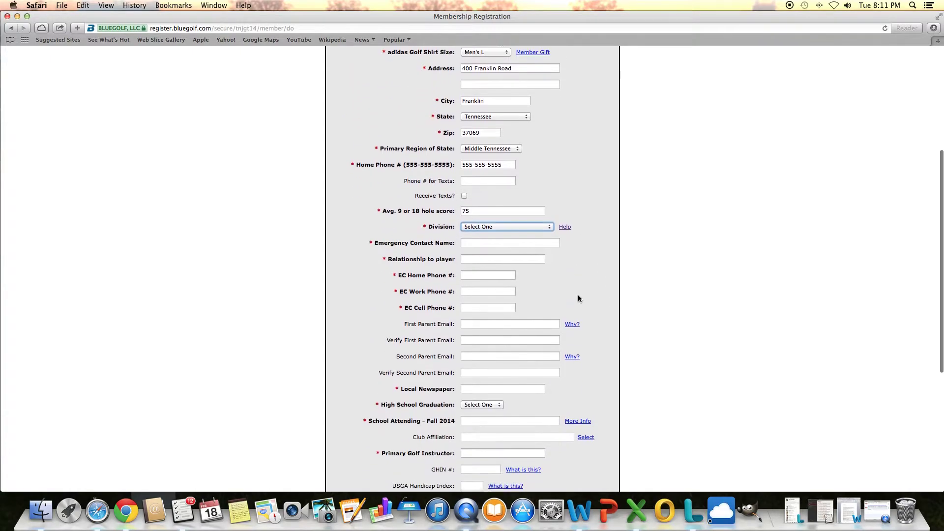
left_click(502, 221)
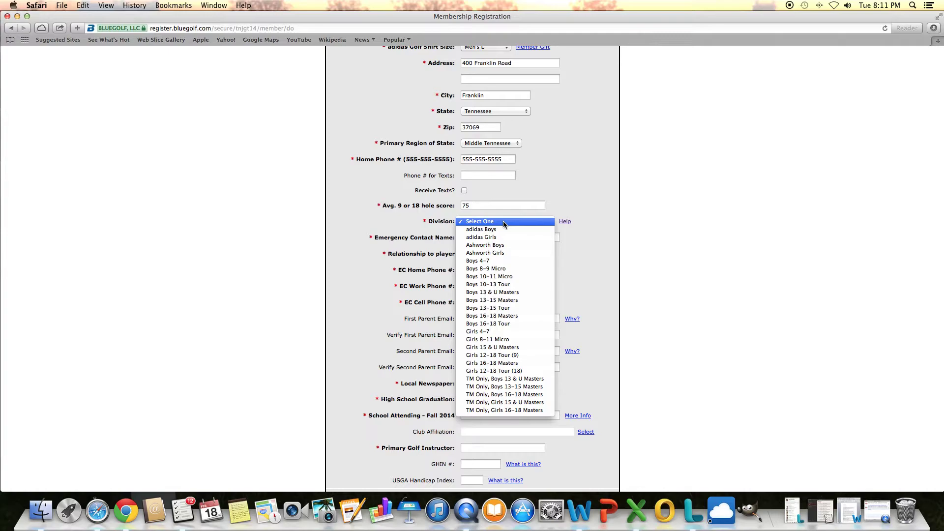
left_click(580, 248)
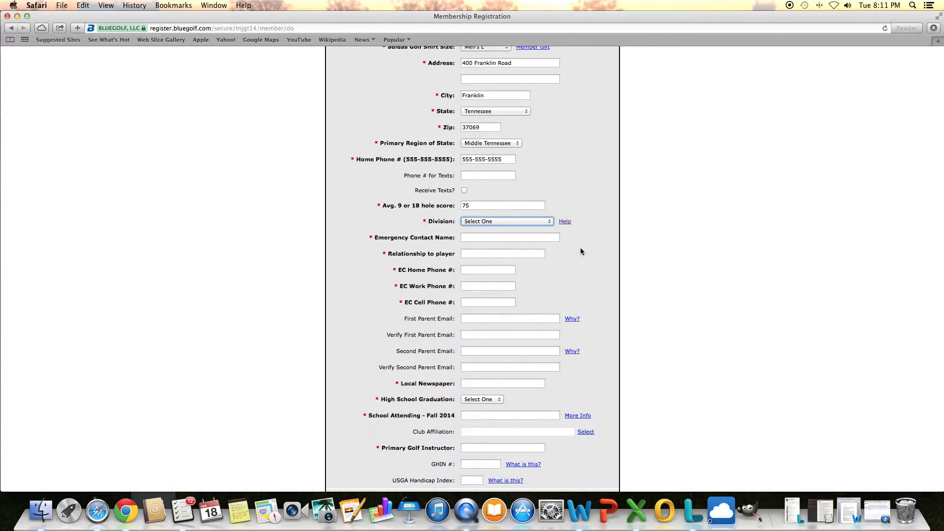
left_click(567, 226)
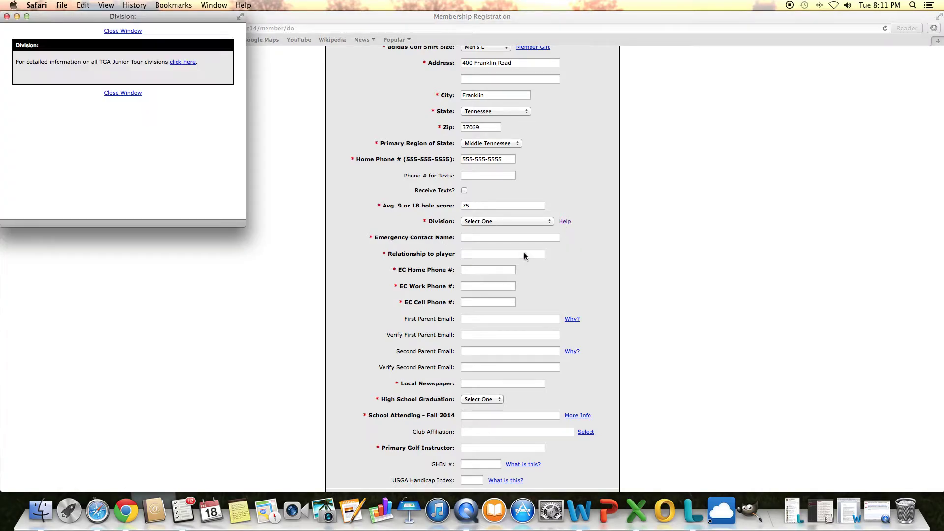
left_click(184, 65)
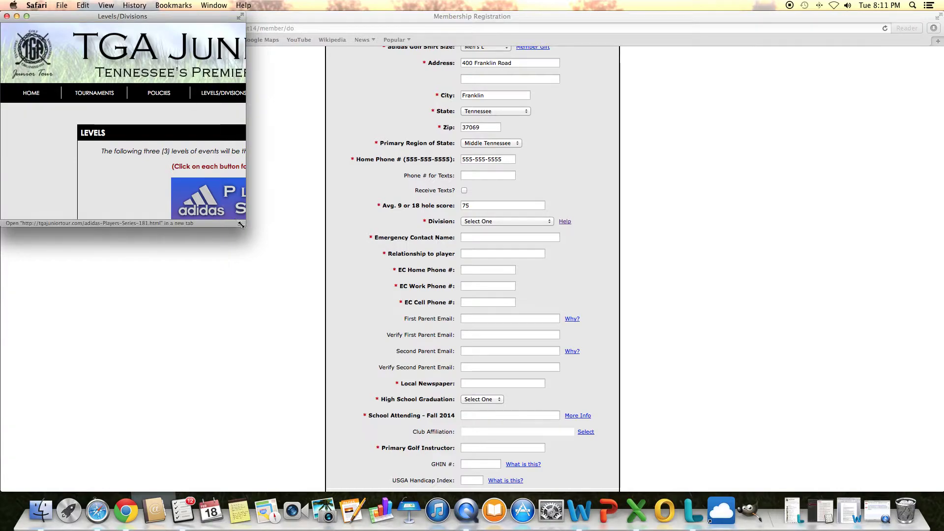
left_click_drag(241, 225, 295, 271)
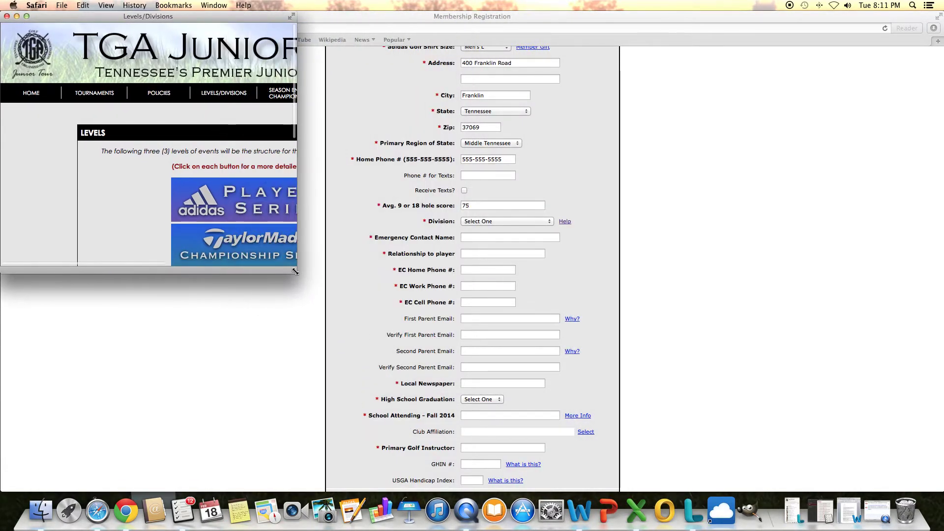
left_click(7, 17)
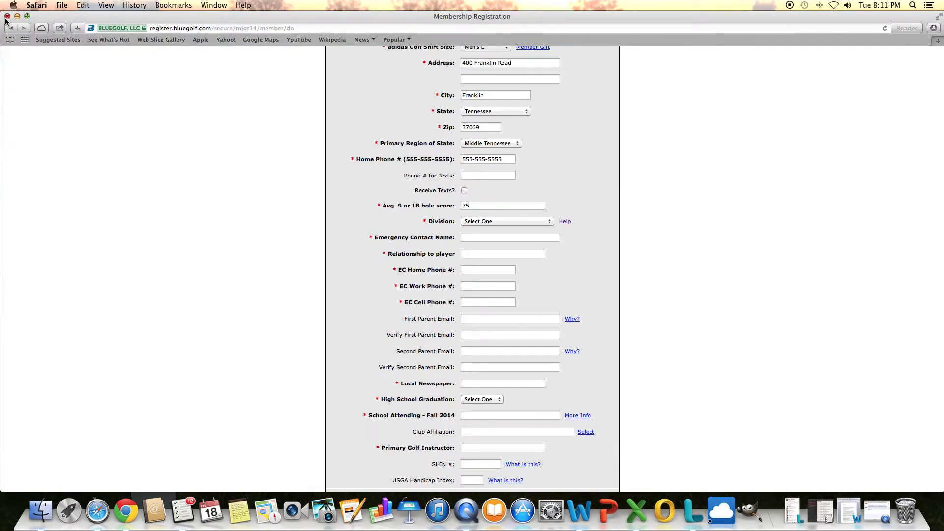
Step: Choose Boys 16–18 Masters from the Division list
left_click(488, 223)
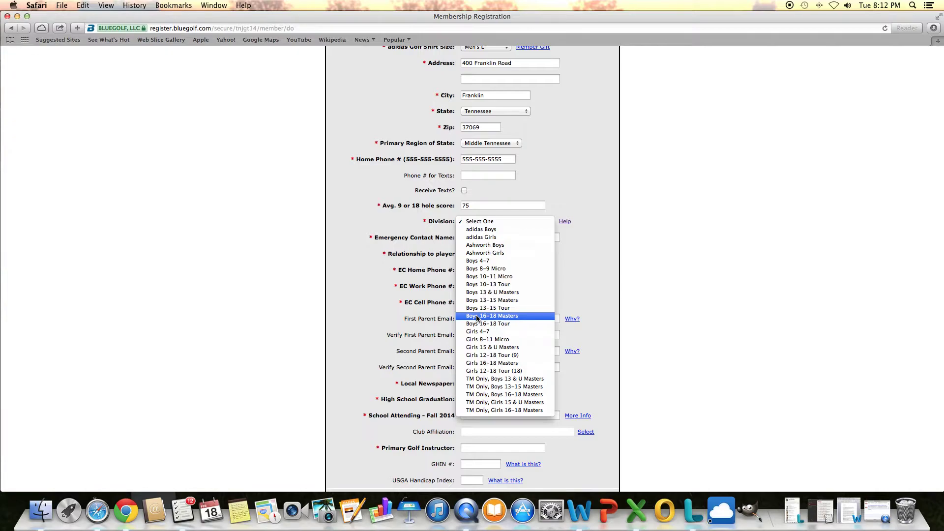
left_click(482, 317)
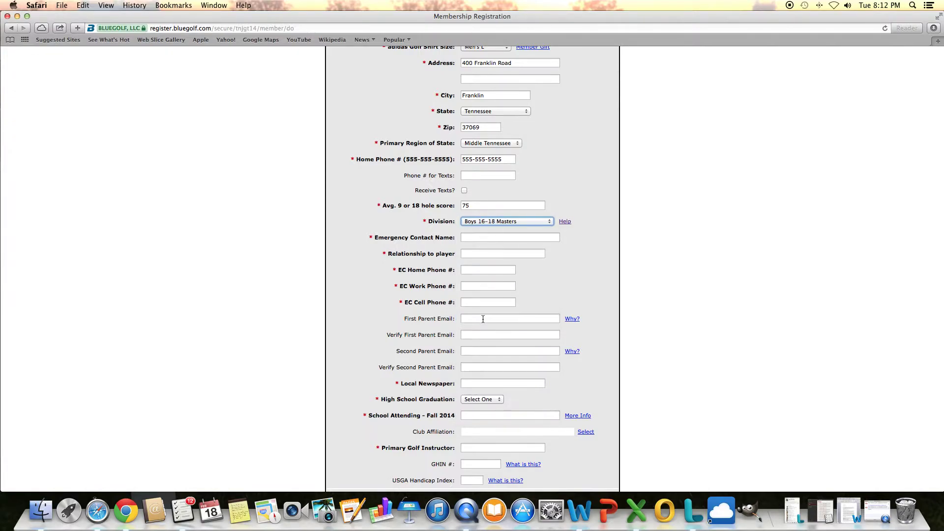
left_click(477, 237)
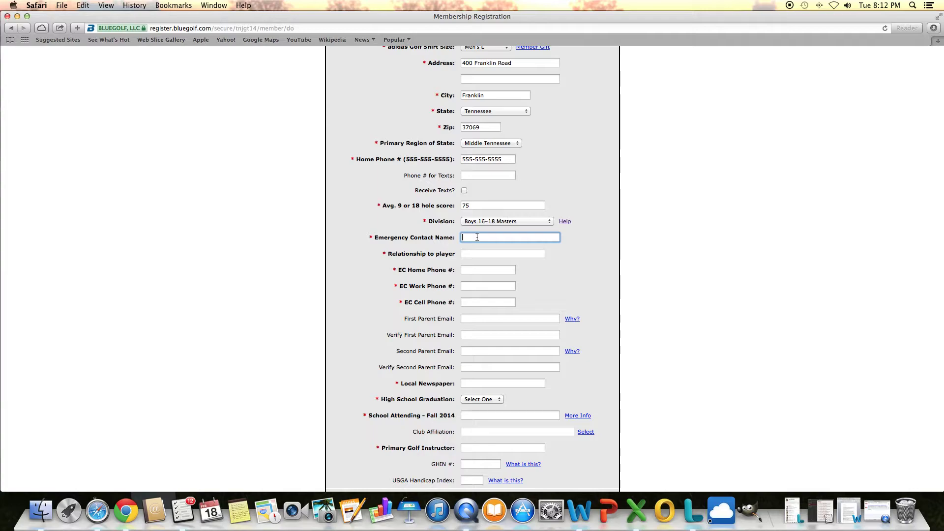
Step: Enter the emergency contact's name and a relationship of Co Worker, fixing the typo
type("Liss")
left_click(503, 253)
type("Co Wo")
type("kre")
key("BackSpace")
key("BackSpace")
type("rker")
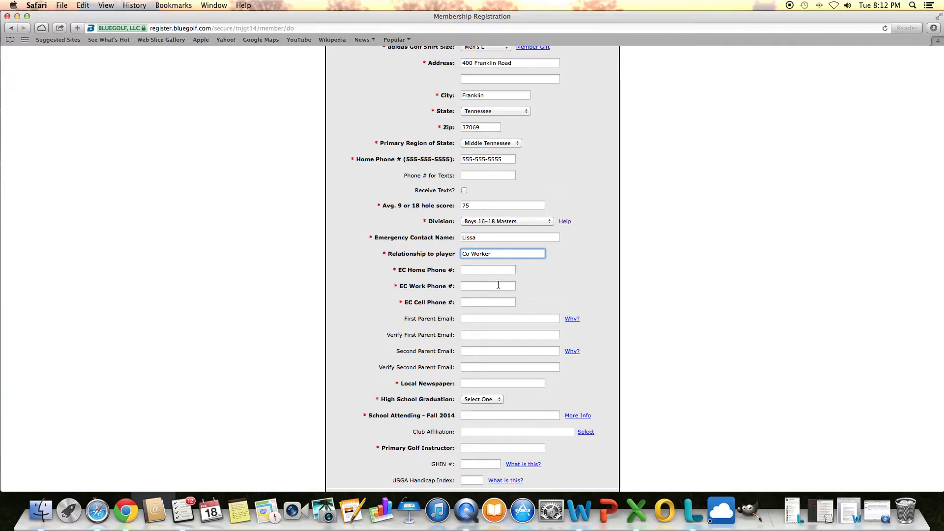
Step: Enter the emergency contact's home, work and cell phone numbers
left_click(490, 271)
type("555-555")
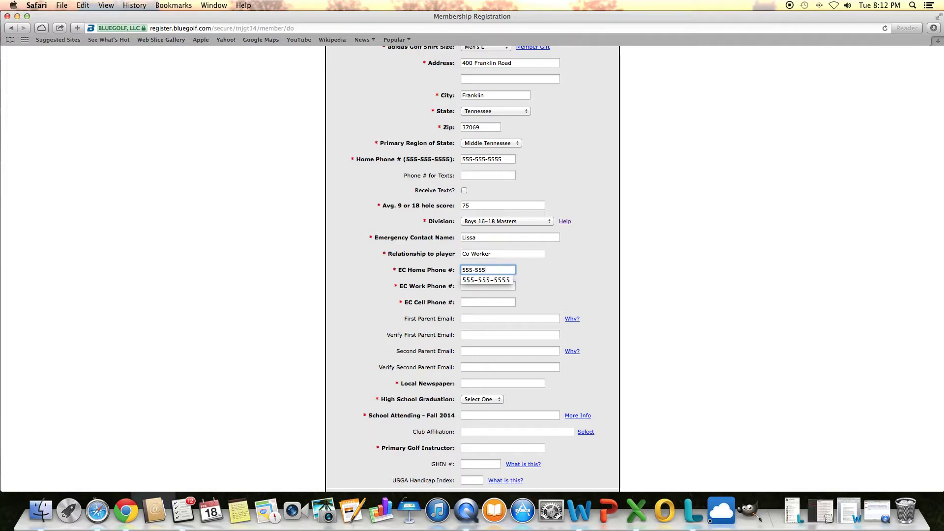
type("-5555")
key("Tab")
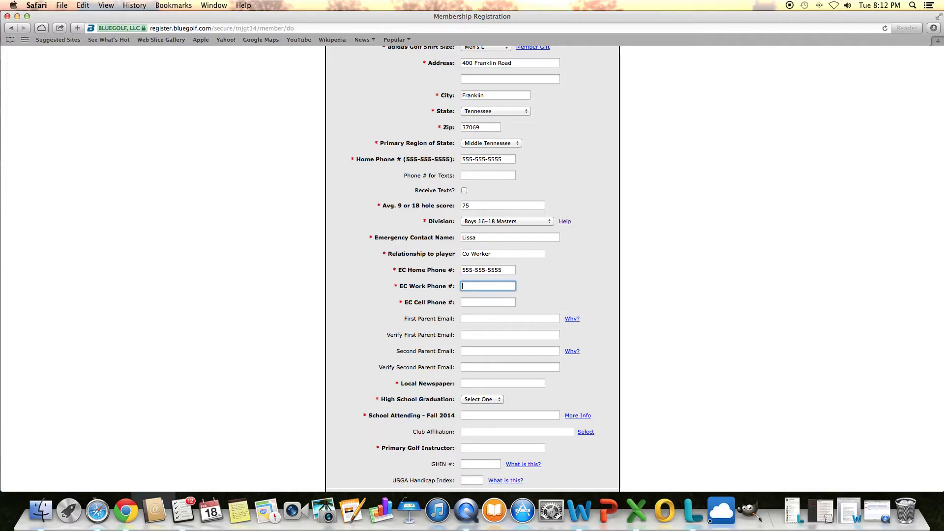
type("555-555-")
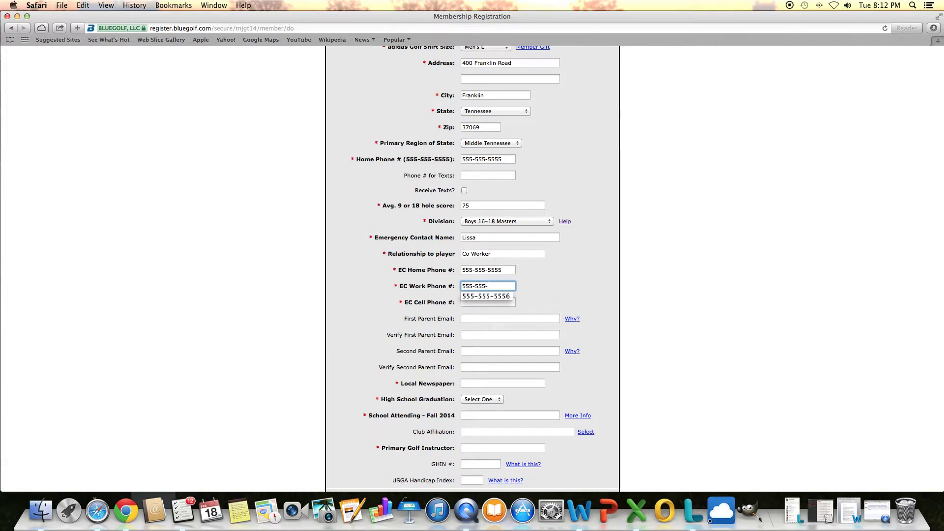
type("5555-")
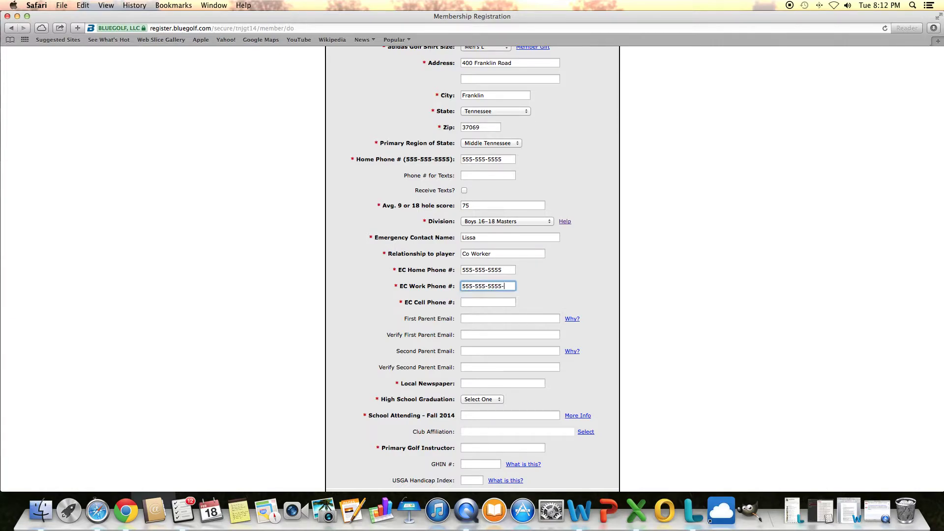
key("BackSpace")
key("Tab")
type("555-555-")
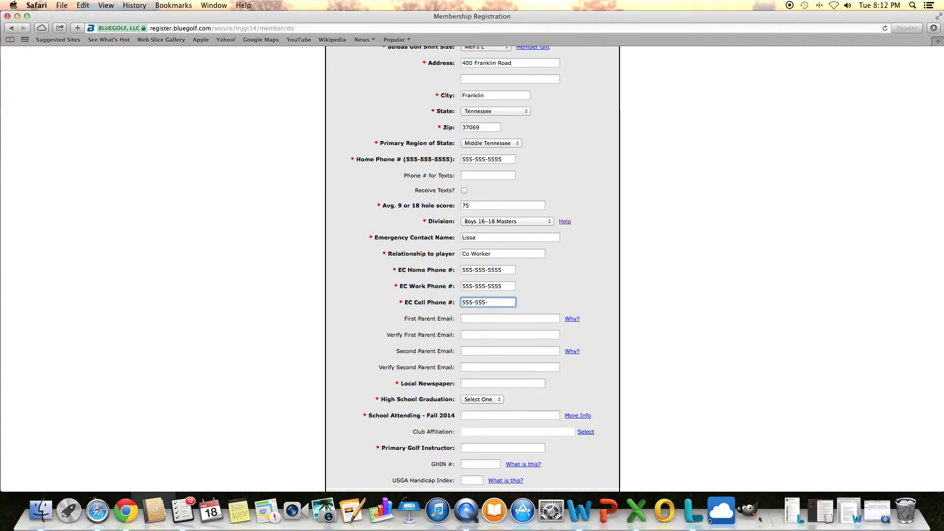
type("5555")
key("Tab")
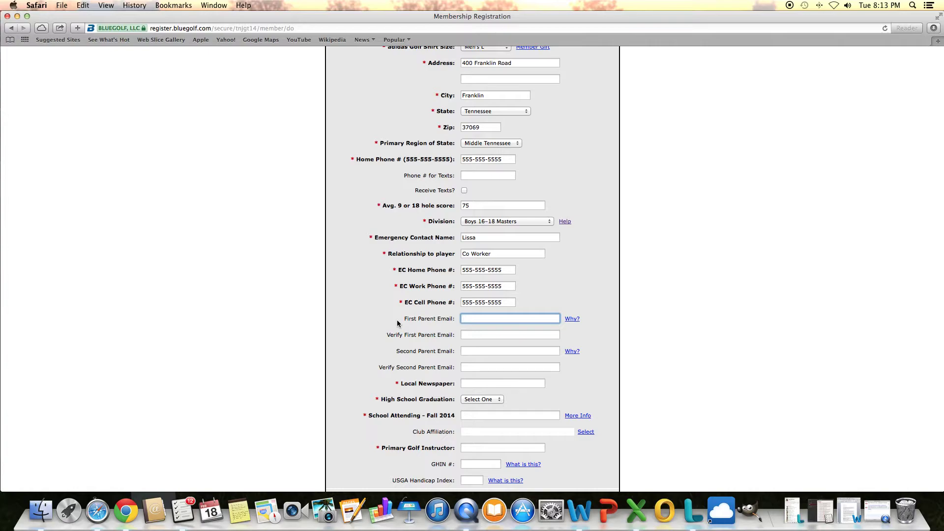
Step: Enter The Tennessean as newspaper, 2016 graduation year and Centennial High School
scroll(397, 323, "down", 5)
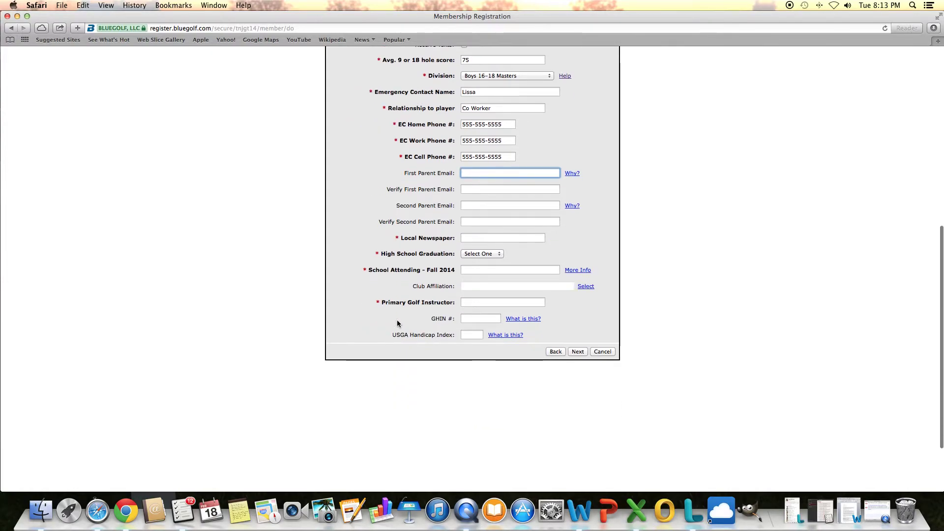
left_click(478, 239)
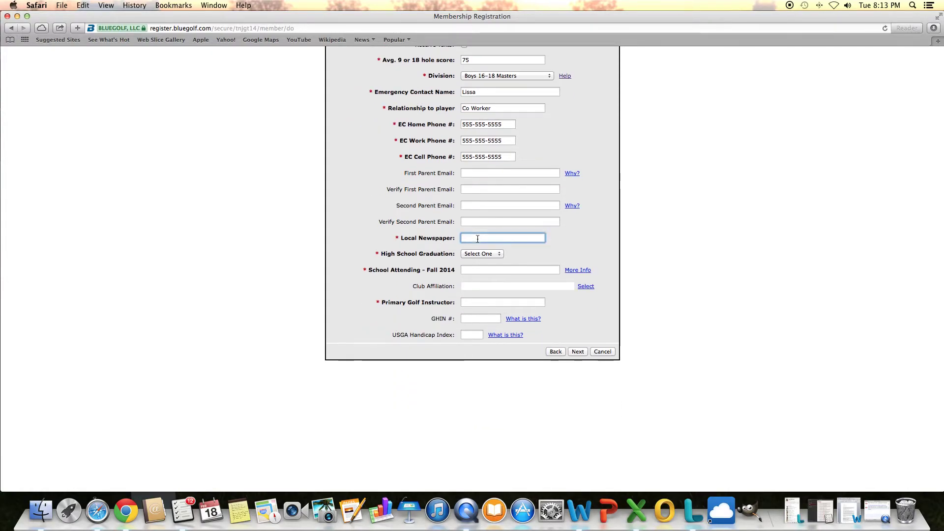
type("The Tennessean")
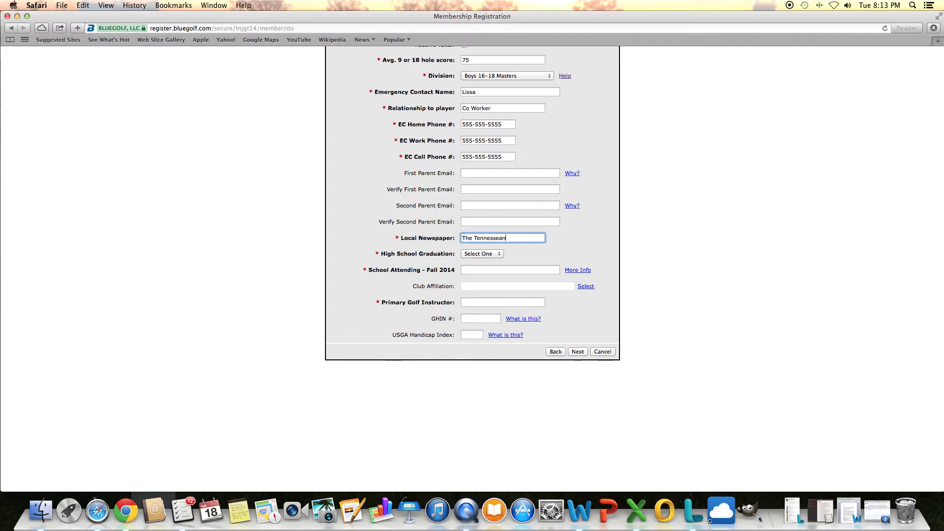
left_click(481, 254)
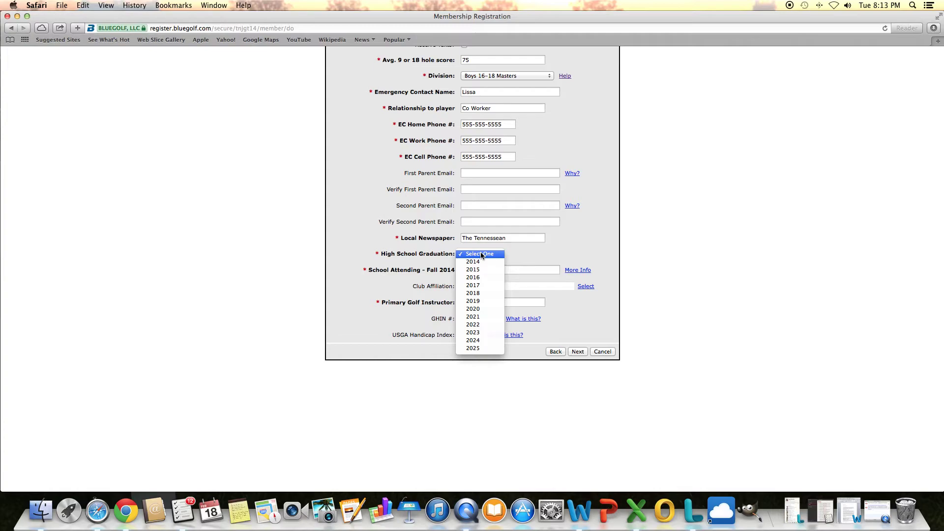
left_click(482, 277)
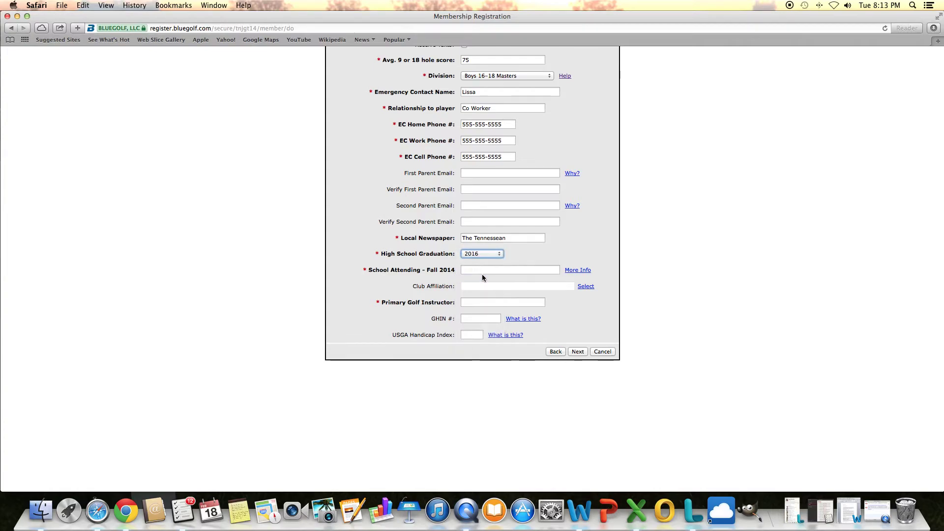
left_click(485, 270)
type("Cent")
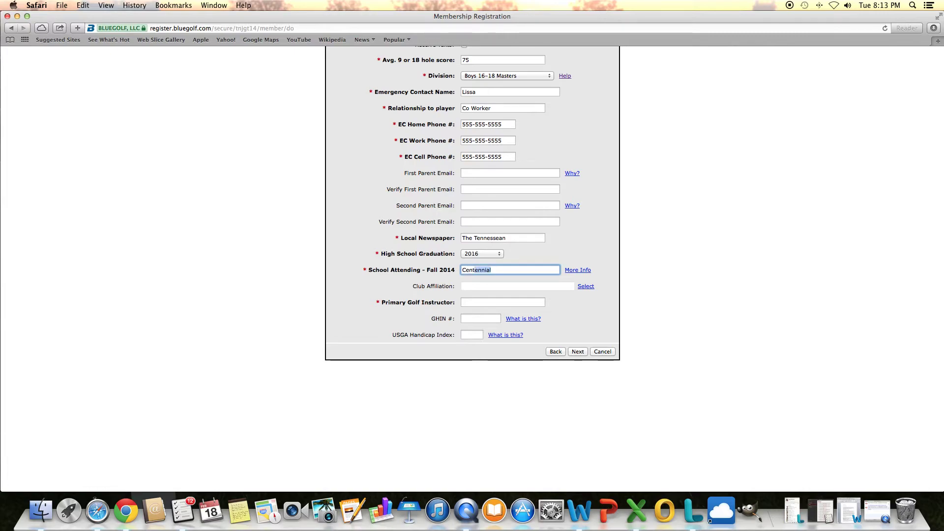
type("ennial H")
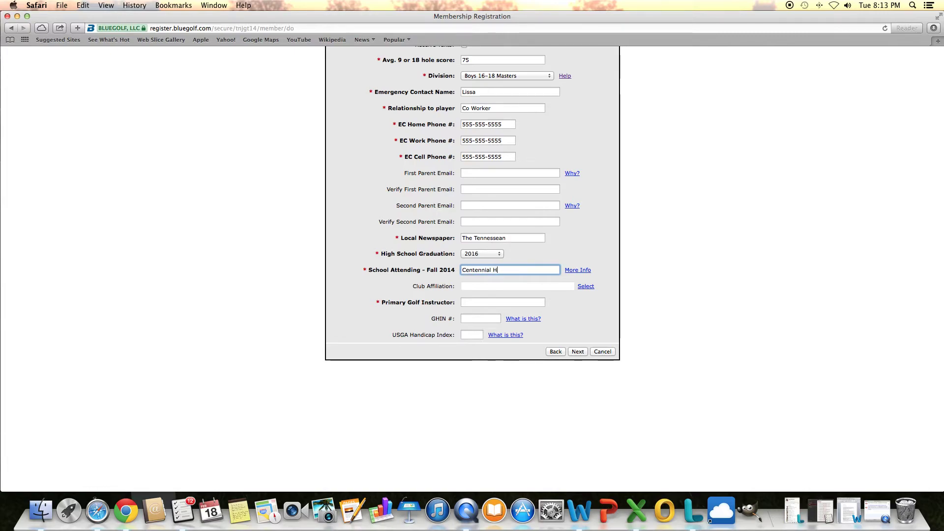
type("igh School")
Step: Enter Father as the primary golf instructor, correcting typos
left_click(478, 301)
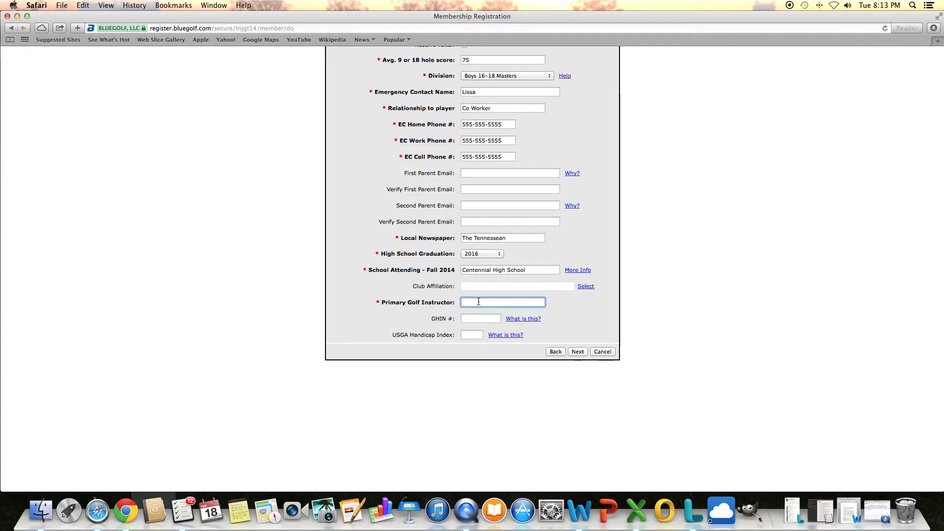
type("FGather")
key("BackSpace")
key("BackSpace")
key("BackSpace")
key("BackSpace")
key("BackSpace")
key("BackSpace")
type("a")
key("BackSpace")
type("ther")
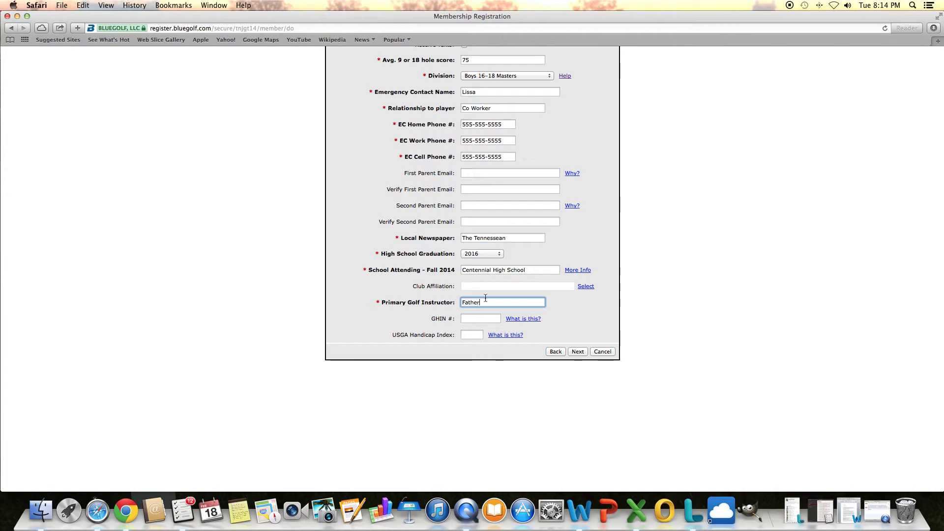
scroll(484, 252, "up", 5)
scroll(484, 252, "up", 5)
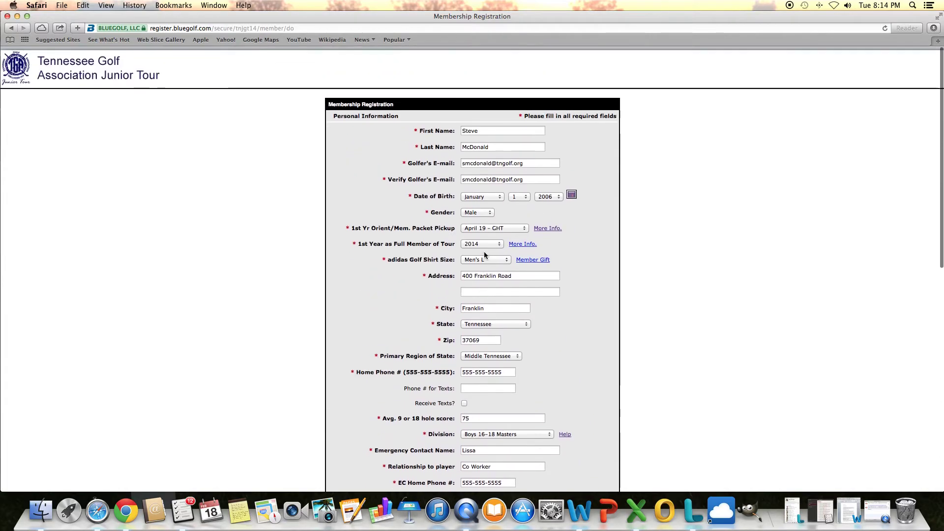
scroll(484, 251, "down", 8)
scroll(484, 252, "down", 5)
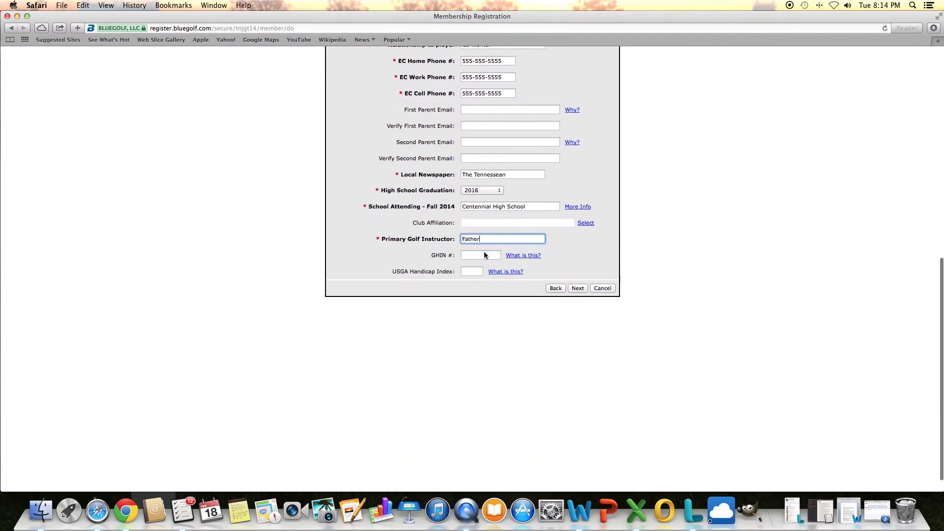
Step: Submit the personal details and read the Price Guidelines option descriptions
left_click(581, 285)
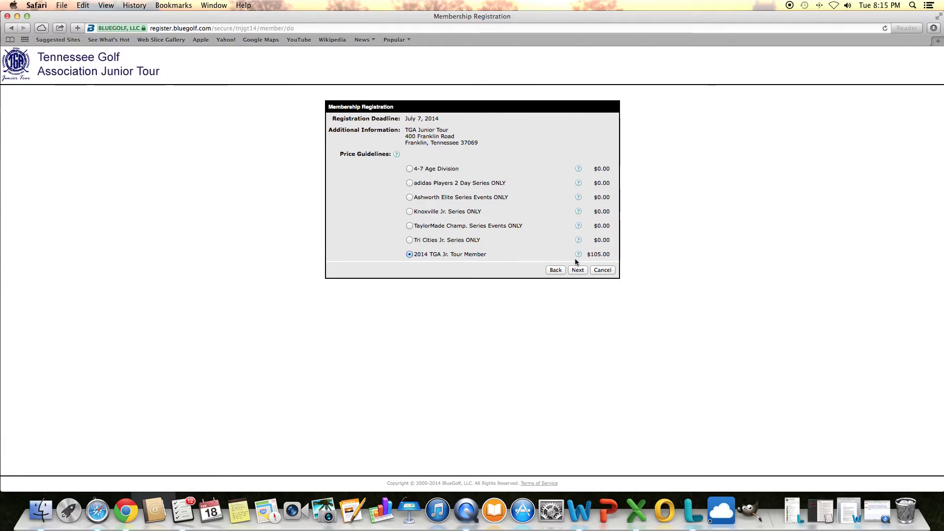
mouse_move(579, 169)
mouse_move(578, 209)
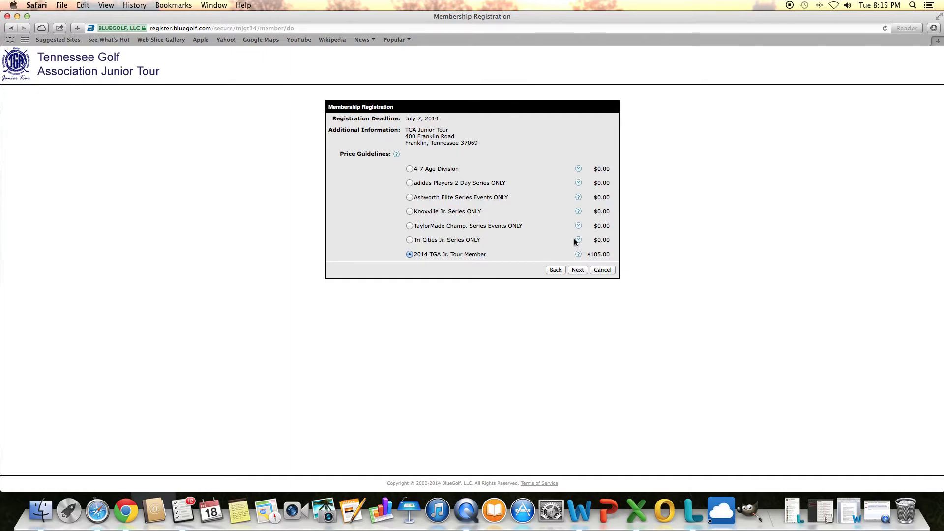
Step: Continue past the Price Guidelines to the list of seven 2014 tour events
left_click(577, 270)
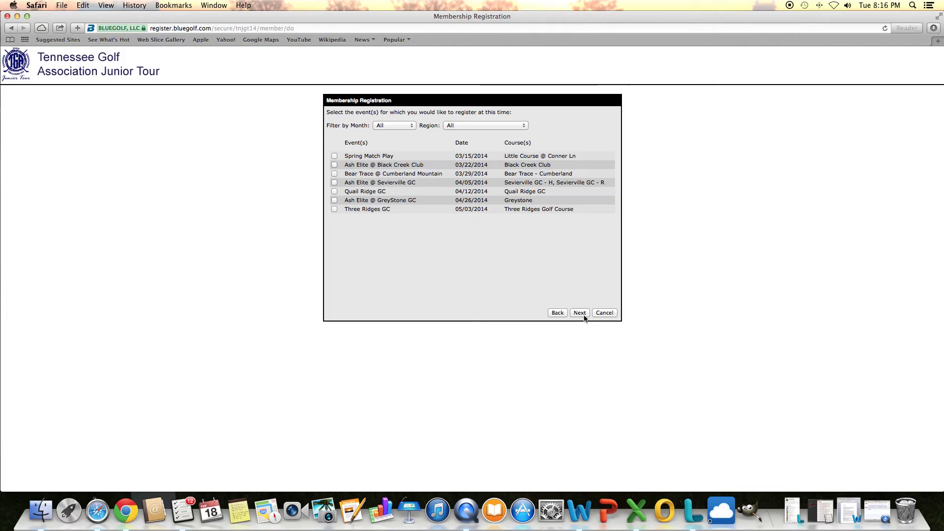
Step: Proceed without selecting any tour events to reach the $20.00 Players Club sign-up
left_click(581, 313)
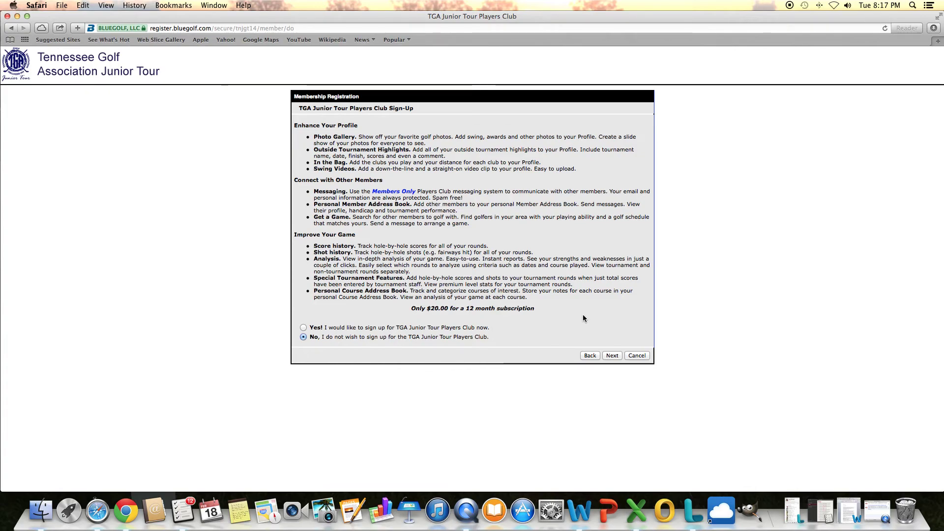
Step: Keep 'No, I do not wish to sign up' and continue to the Payment step
left_click(612, 357)
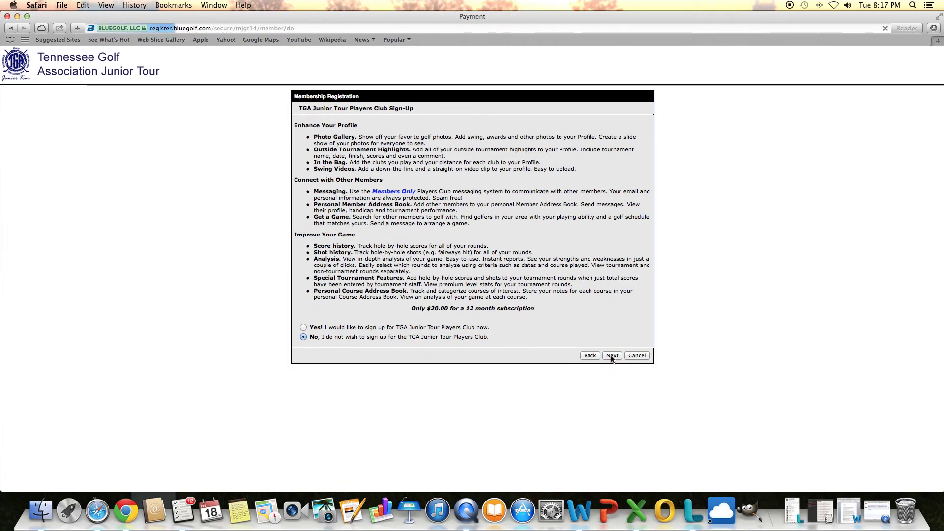